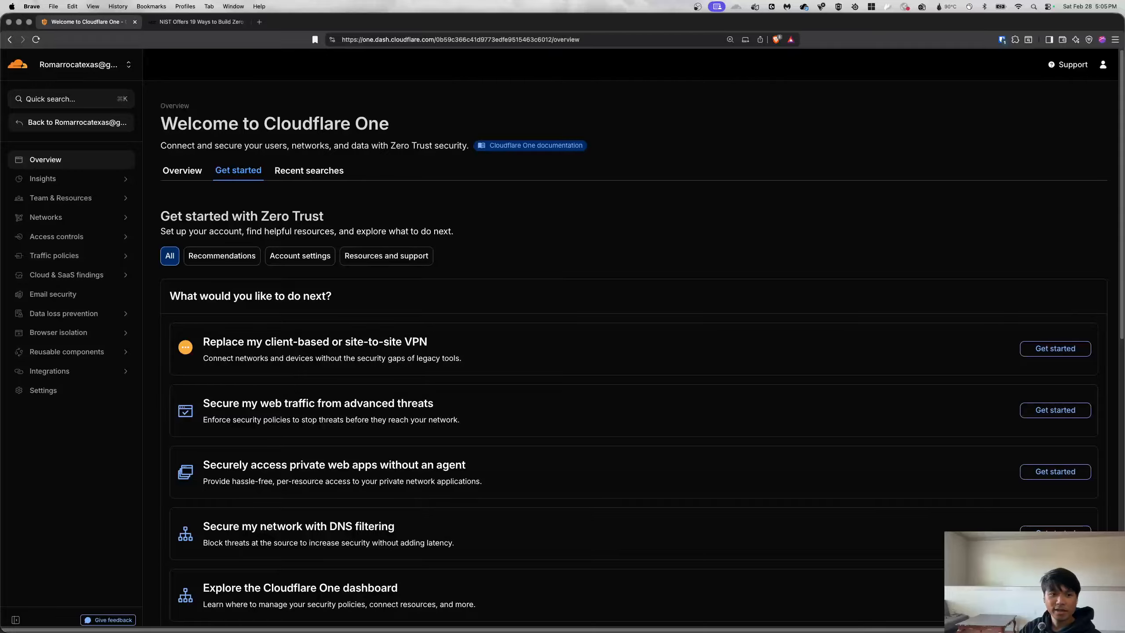
Run uname -a in the OpenWrt router terminal to print its kernel details.
{"action": "key", "text": "super+Tab"}
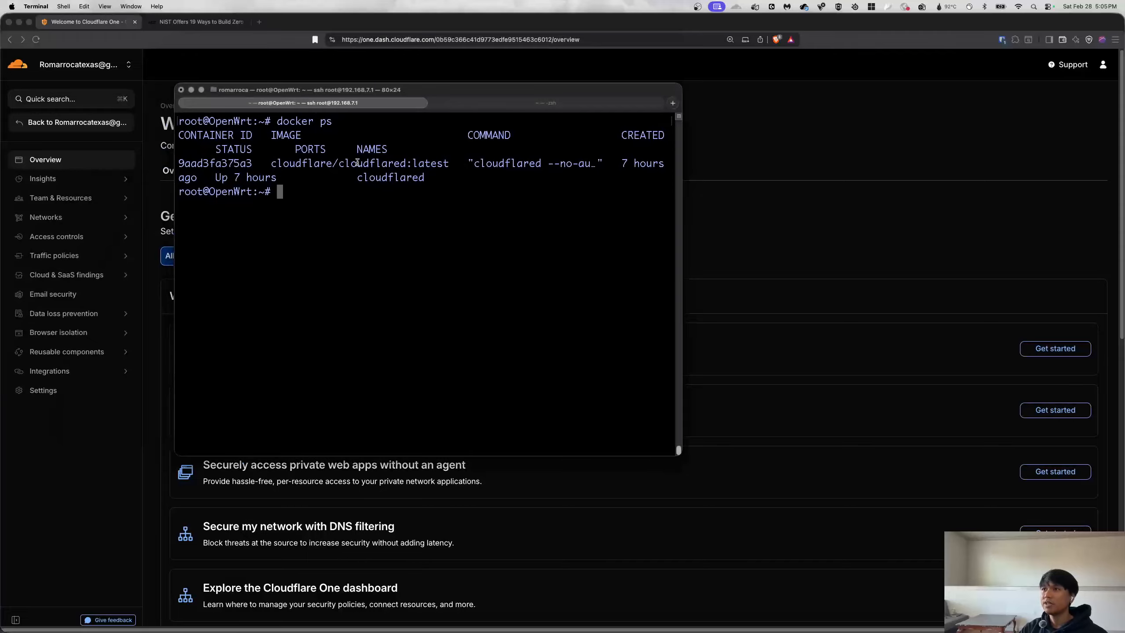
{"action": "type", "text": "unma"}
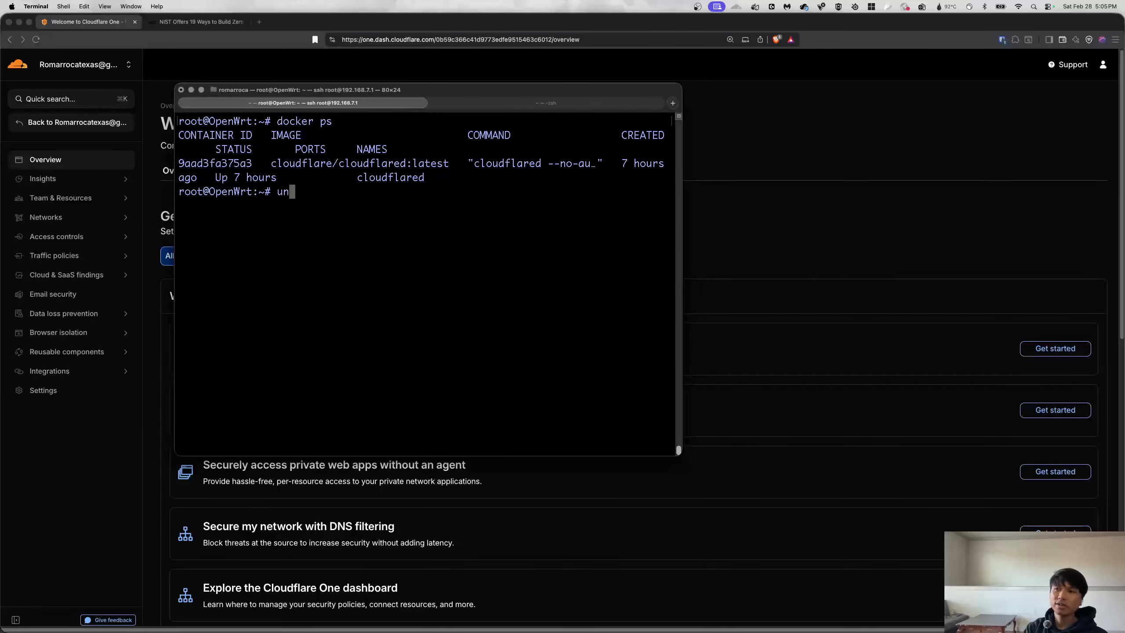
{"action": "key", "text": "BackSpace"}
{"action": "key", "text": "BackSpace"}
{"action": "type", "text": "ame -a"}
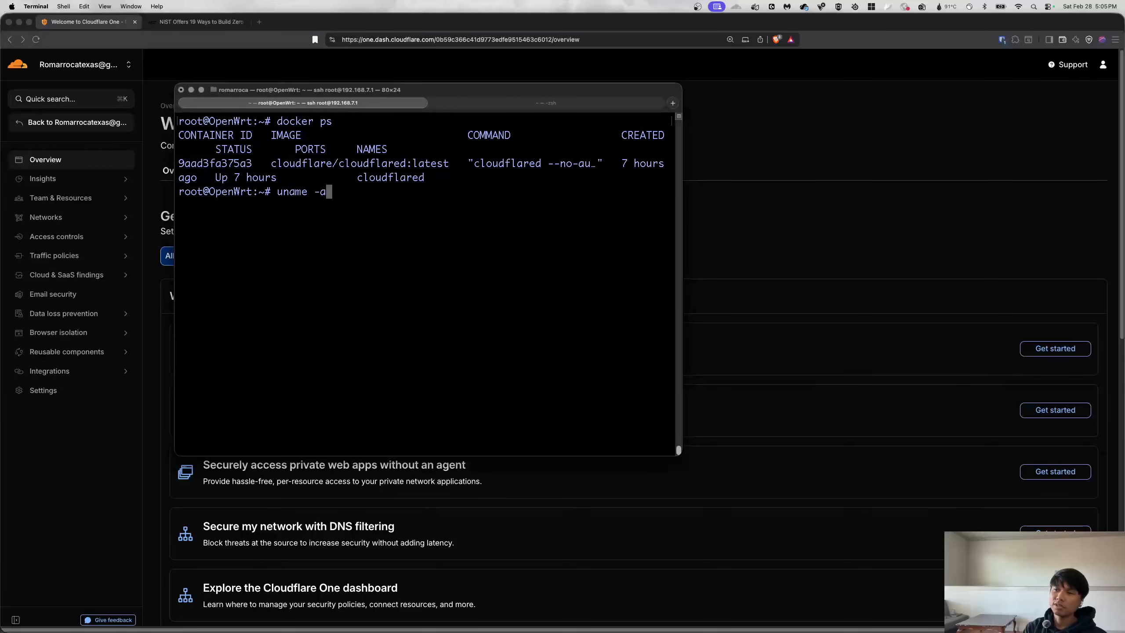
{"action": "key", "text": "Return"}
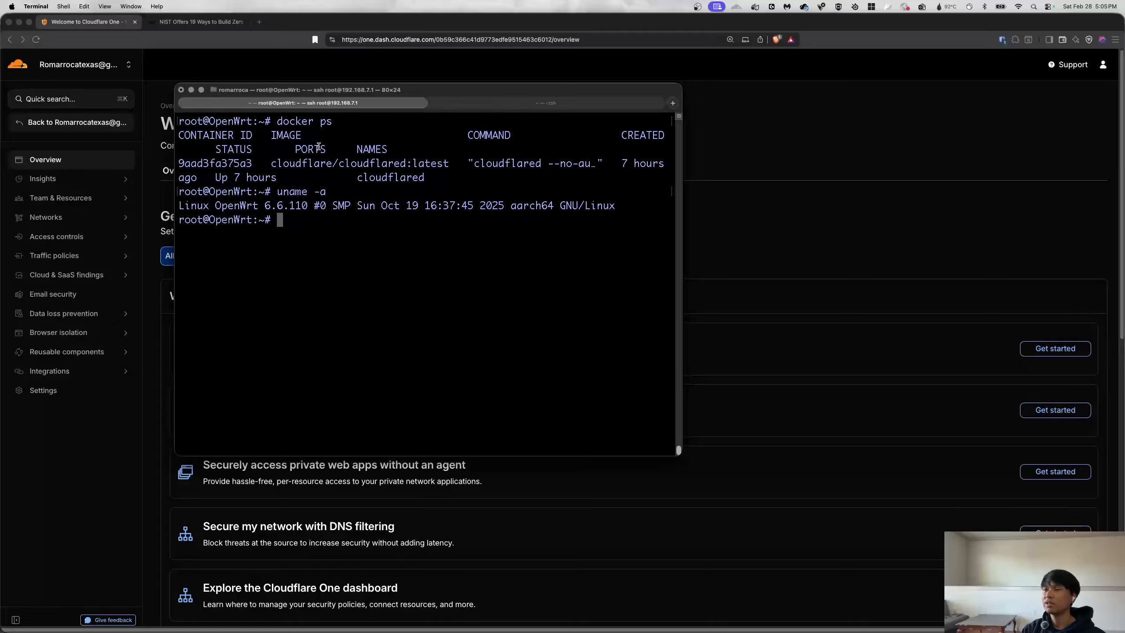
Highlight cloudflared:latest in the docker ps output and return to the Brave browser.
{"action": "left_click_drag", "start_coordinate": [272, 163], "coordinate": [412, 163]}
{"action": "left_click_drag", "start_coordinate": [340, 164], "coordinate": [449, 168]}
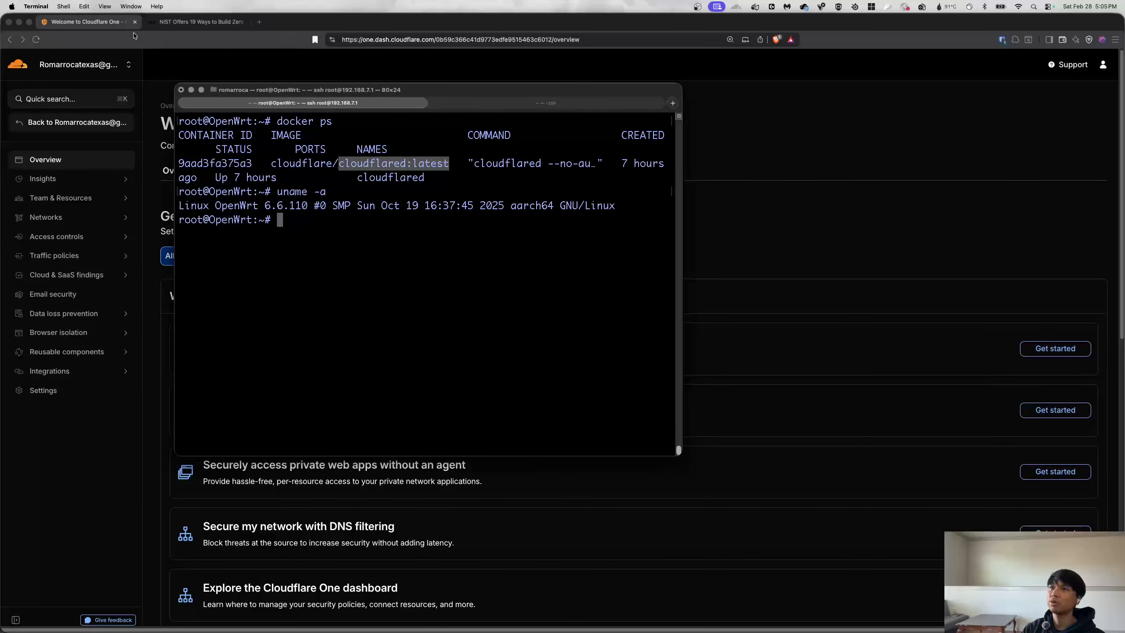
{"action": "left_click", "coordinate": [140, 49]}
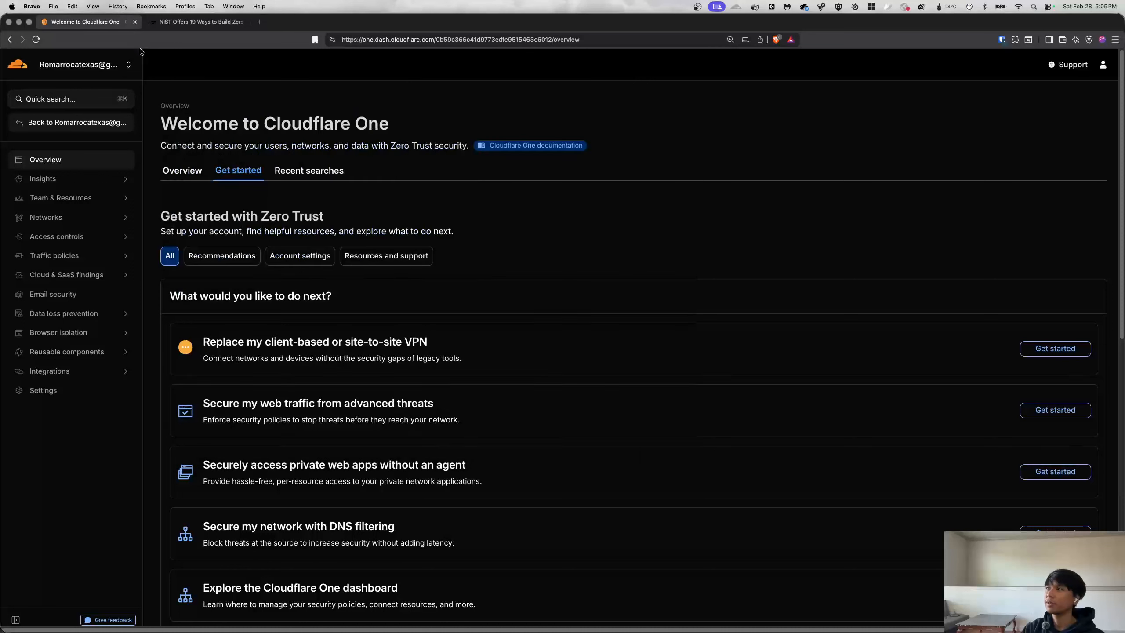
Open the home-ygssec tunnel from Networks > Connectors and edit its configuration.
{"action": "left_click", "coordinate": [47, 217]}
{"action": "left_click", "coordinate": [56, 260]}
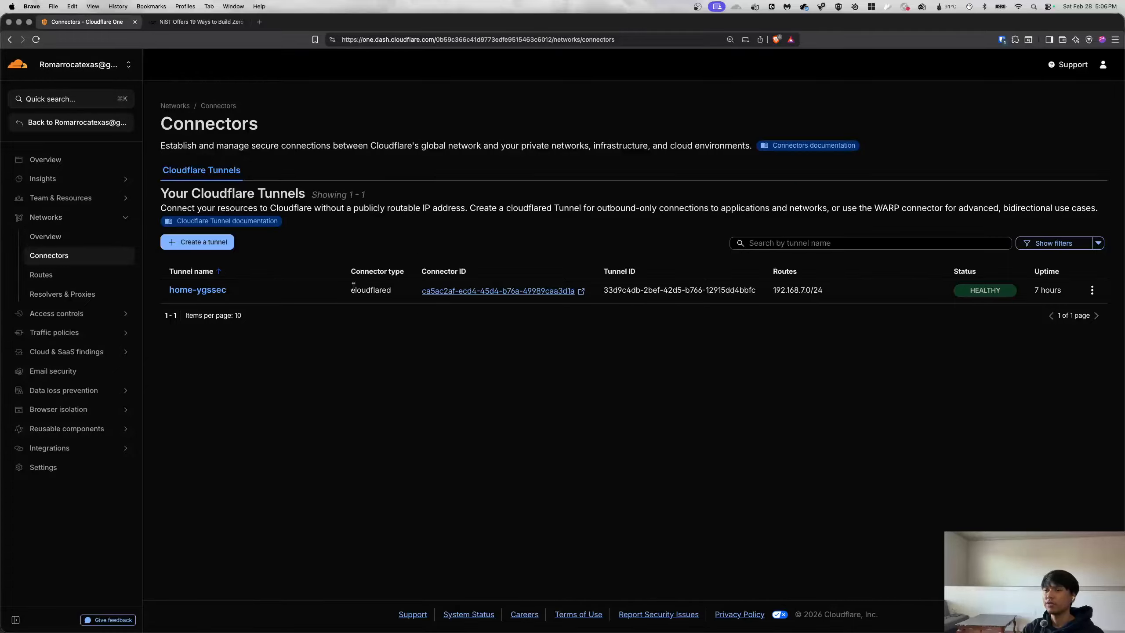
{"action": "left_click", "coordinate": [199, 291]}
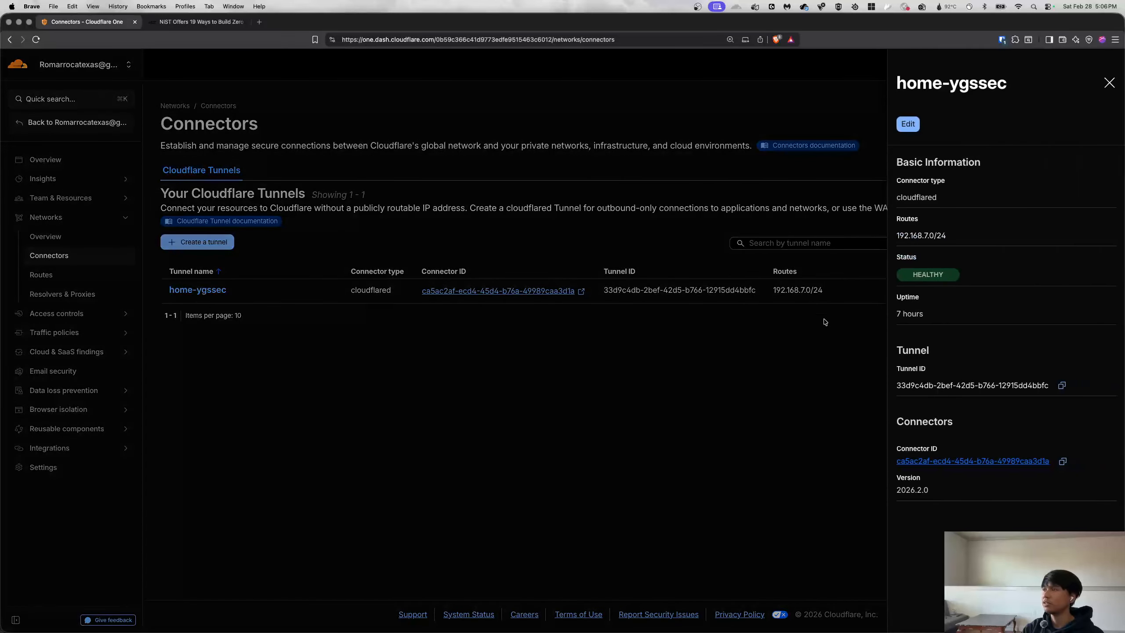
{"action": "left_click", "coordinate": [908, 124]}
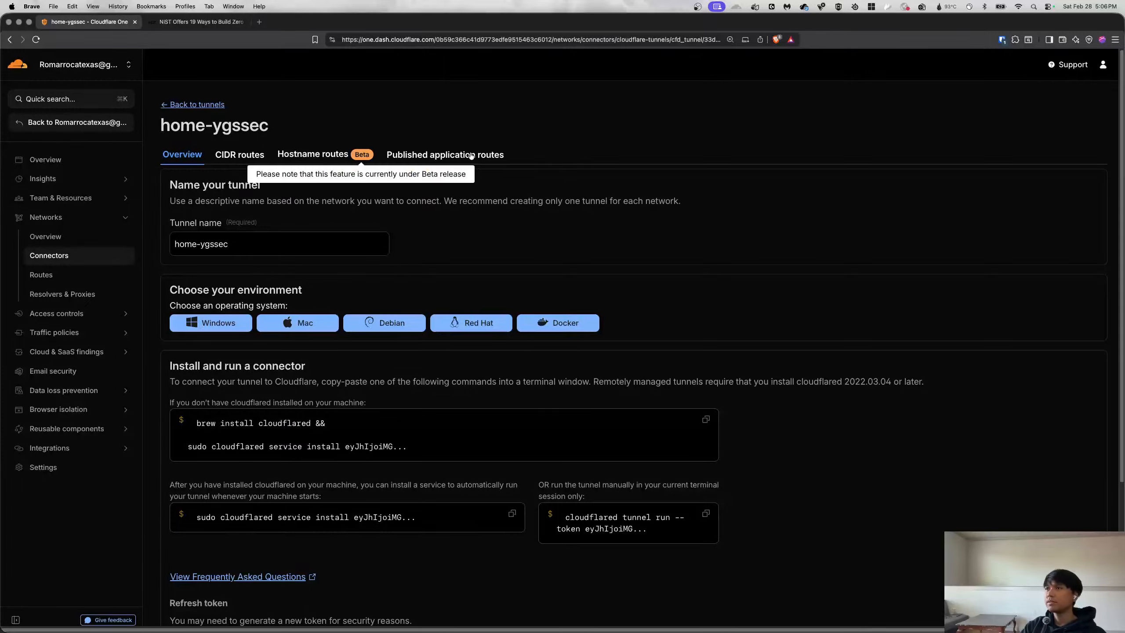
Review home-ygssec's CIDR, hostname and published application routes, highlighting myweb's service address.
{"action": "left_click", "coordinate": [231, 159]}
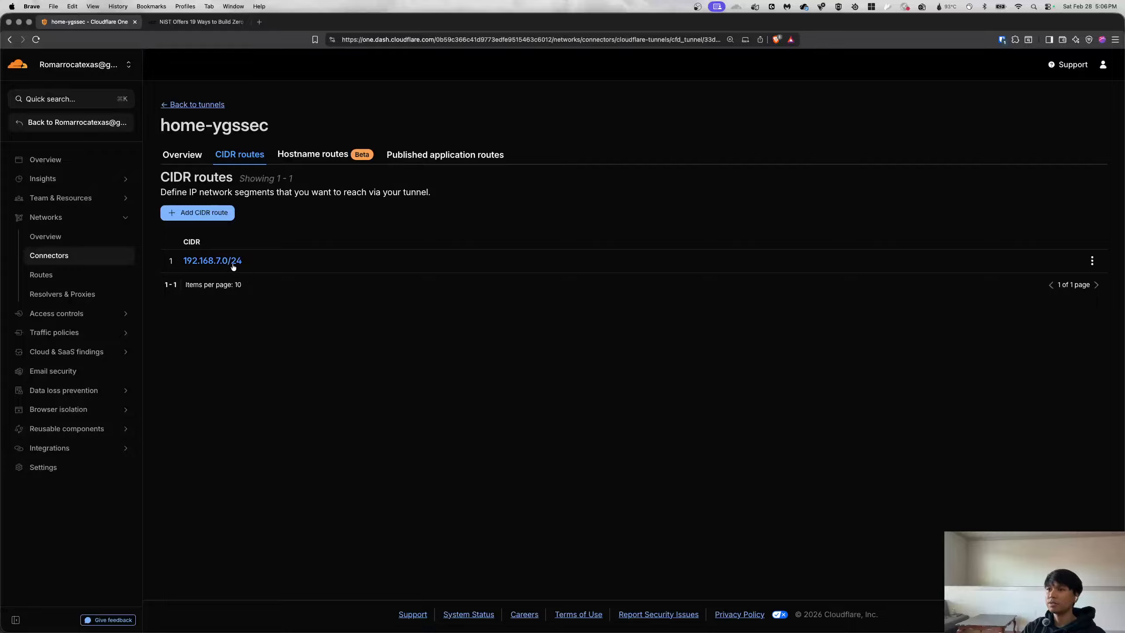
{"action": "left_click", "coordinate": [319, 155]}
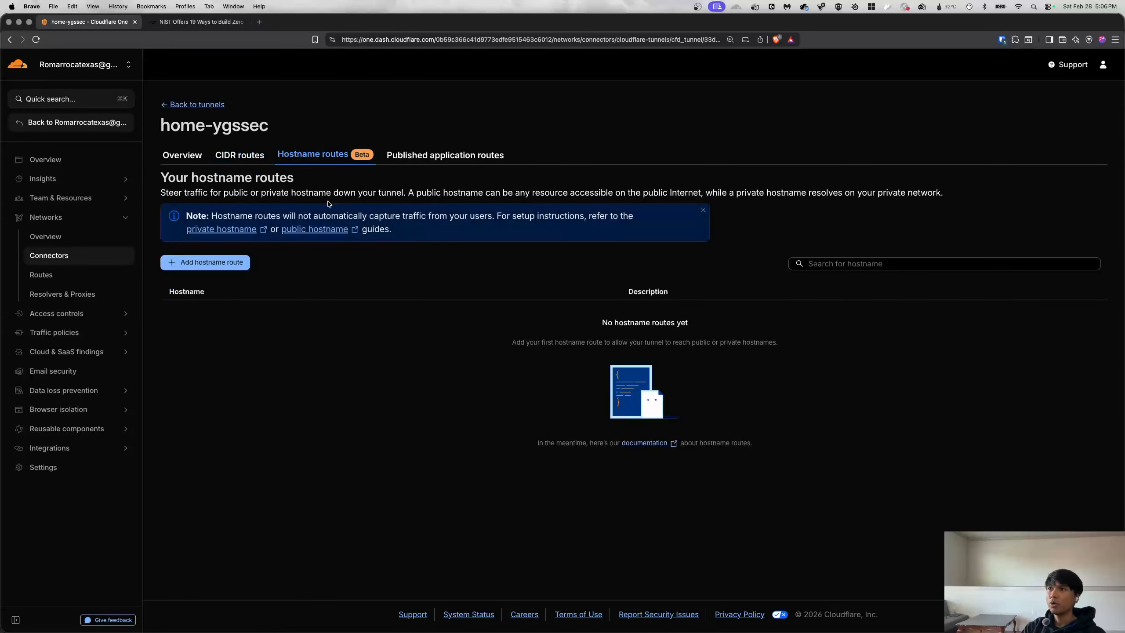
{"action": "left_click", "coordinate": [426, 158]}
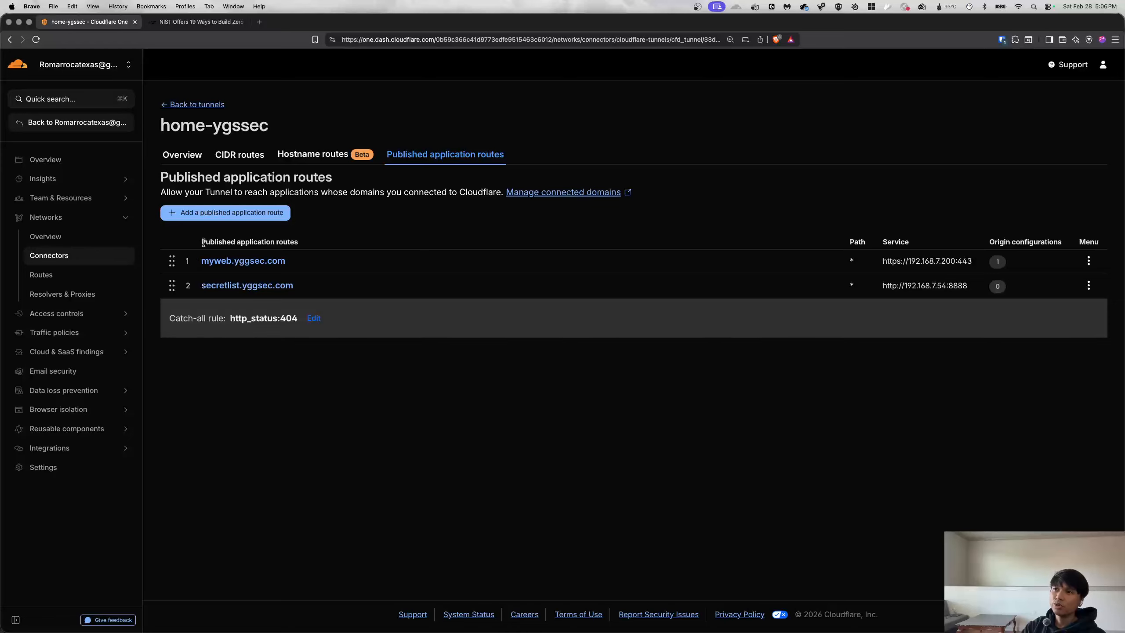
{"action": "left_click_drag", "start_coordinate": [203, 243], "coordinate": [311, 244]}
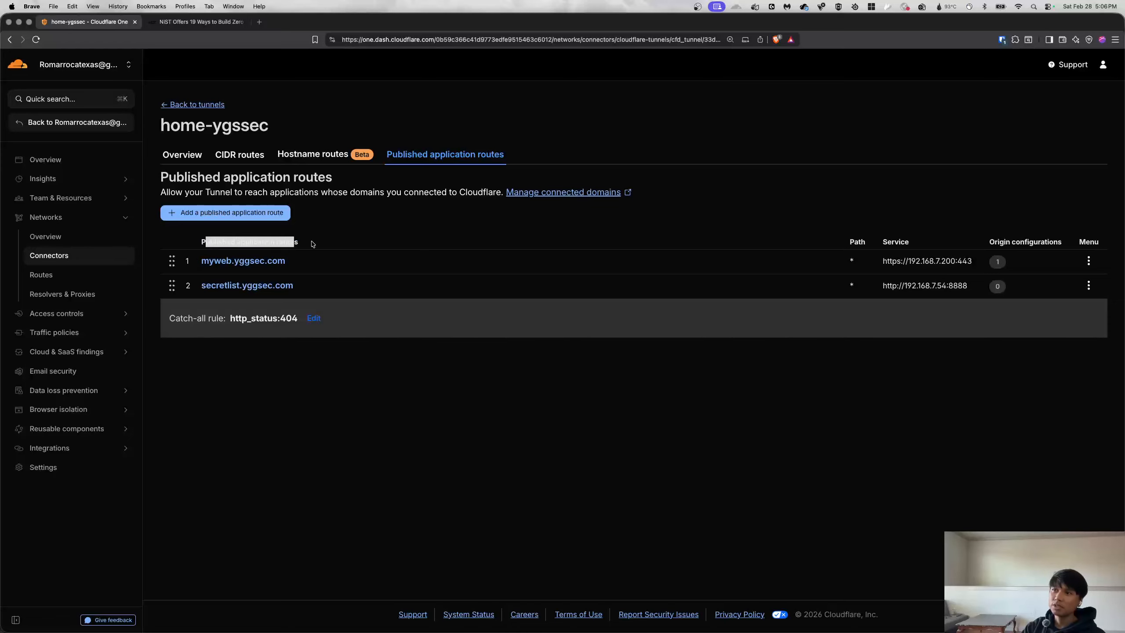
{"action": "triple_click", "coordinate": [237, 241]}
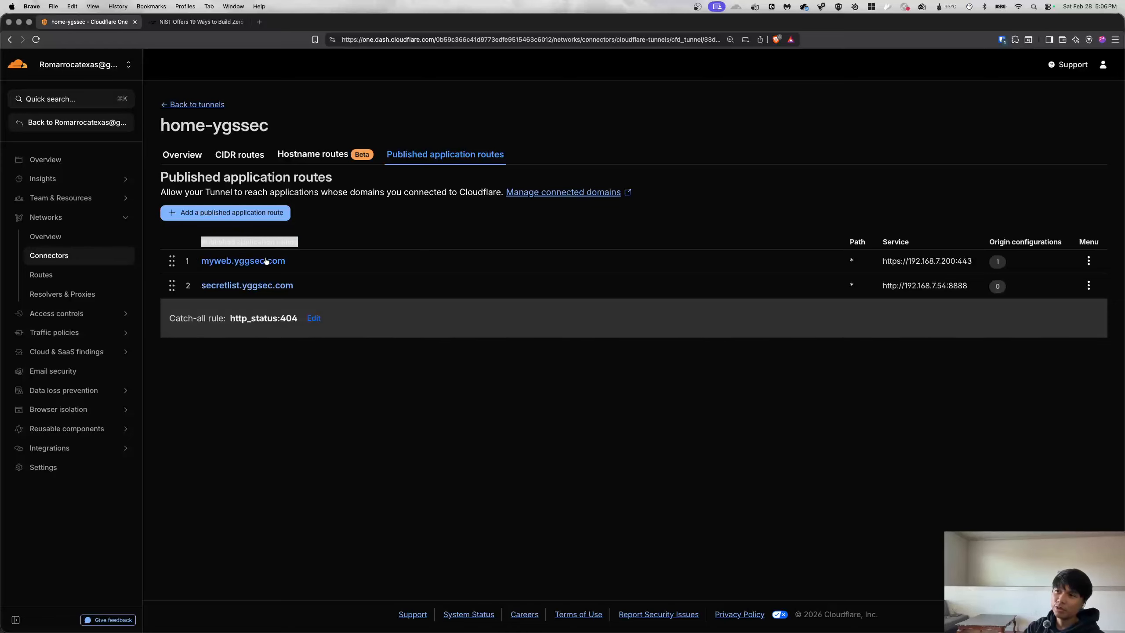
{"action": "left_click", "coordinate": [418, 224]}
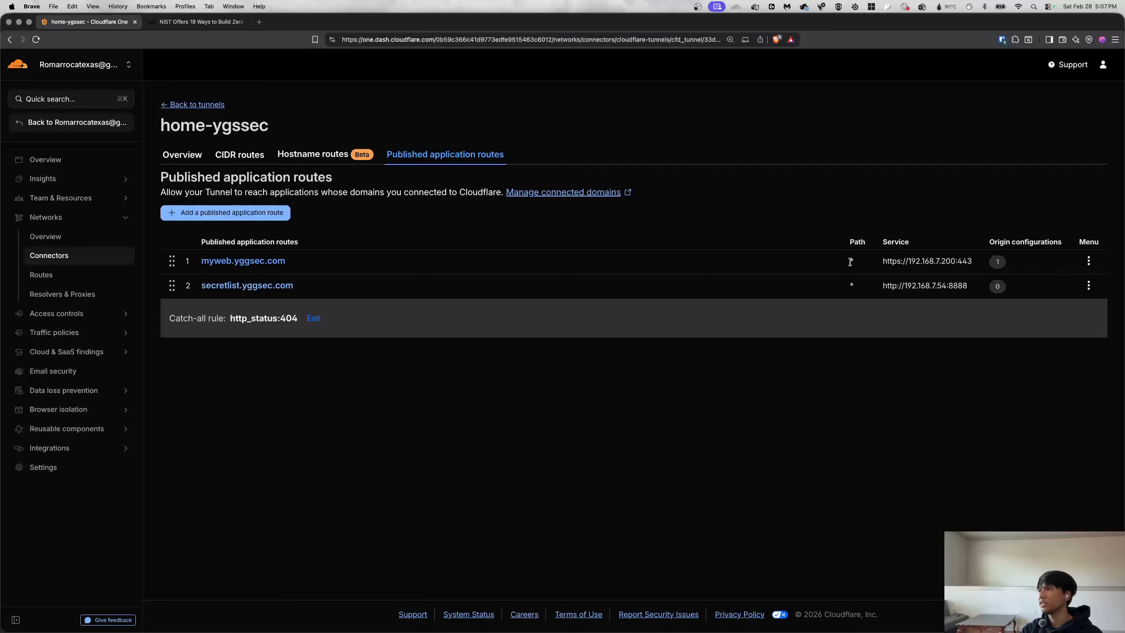
{"action": "left_click_drag", "start_coordinate": [913, 263], "coordinate": [959, 264]}
{"action": "left_click", "coordinate": [922, 263]}
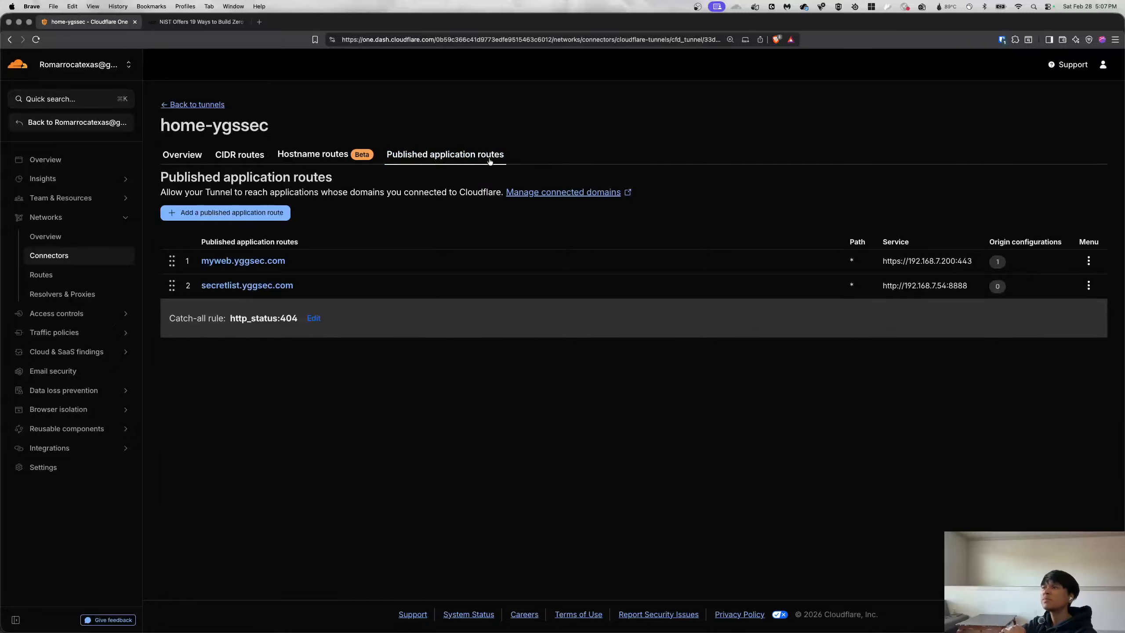
Change the myweb.yggsec.com route's service type to HTTPS at 192.168.7.200:443 and save.
{"action": "left_click", "coordinate": [243, 262]}
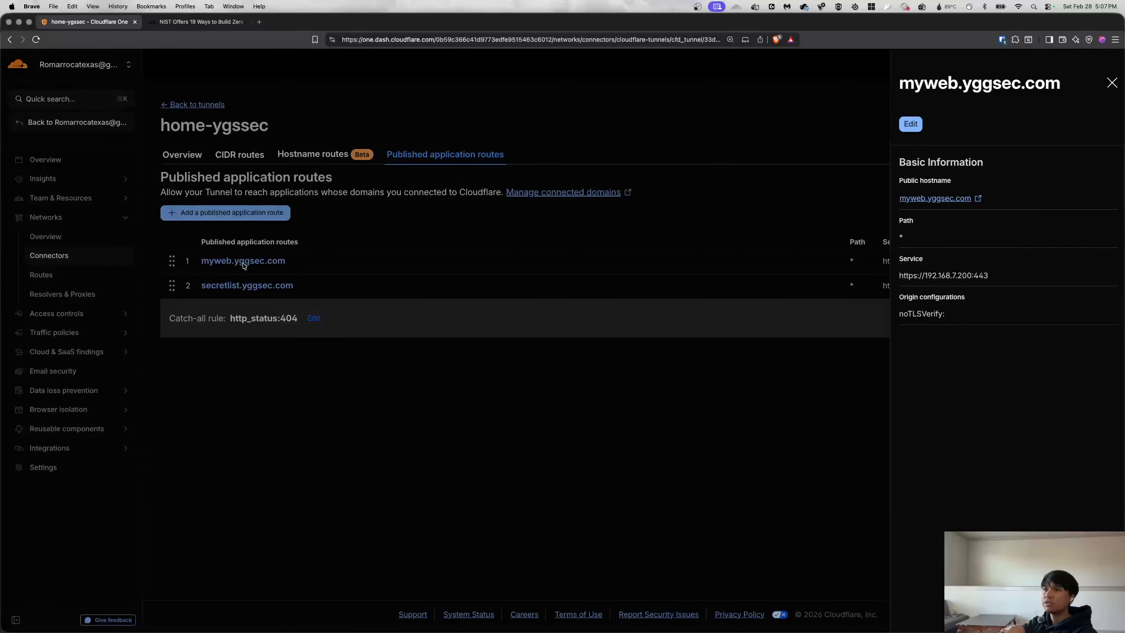
{"action": "left_click", "coordinate": [913, 129]}
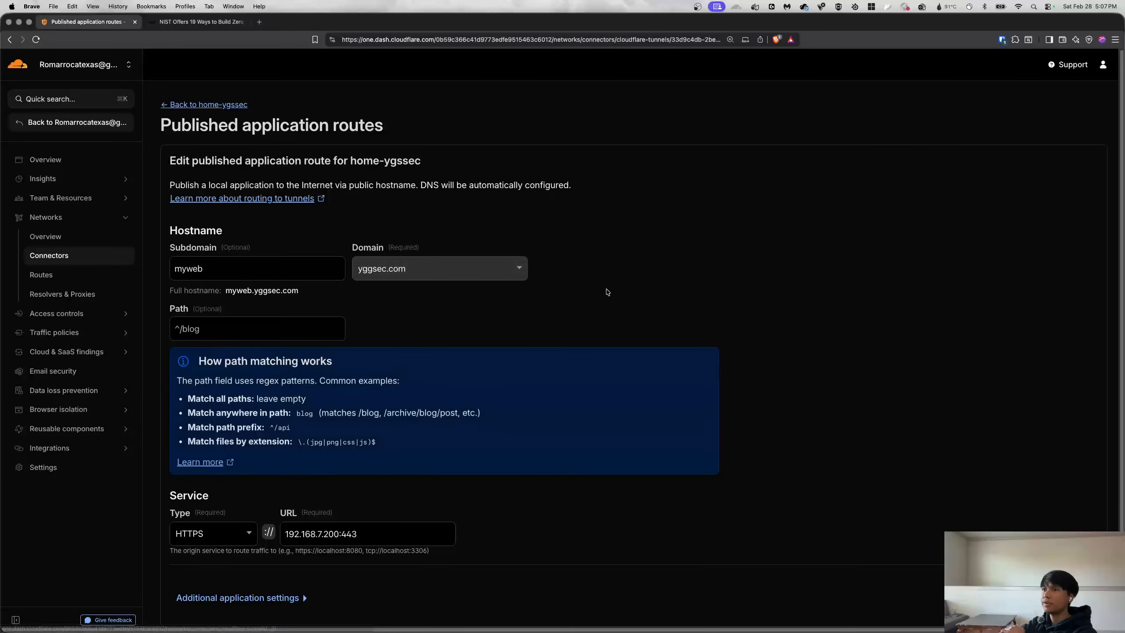
{"action": "left_click", "coordinate": [222, 273]}
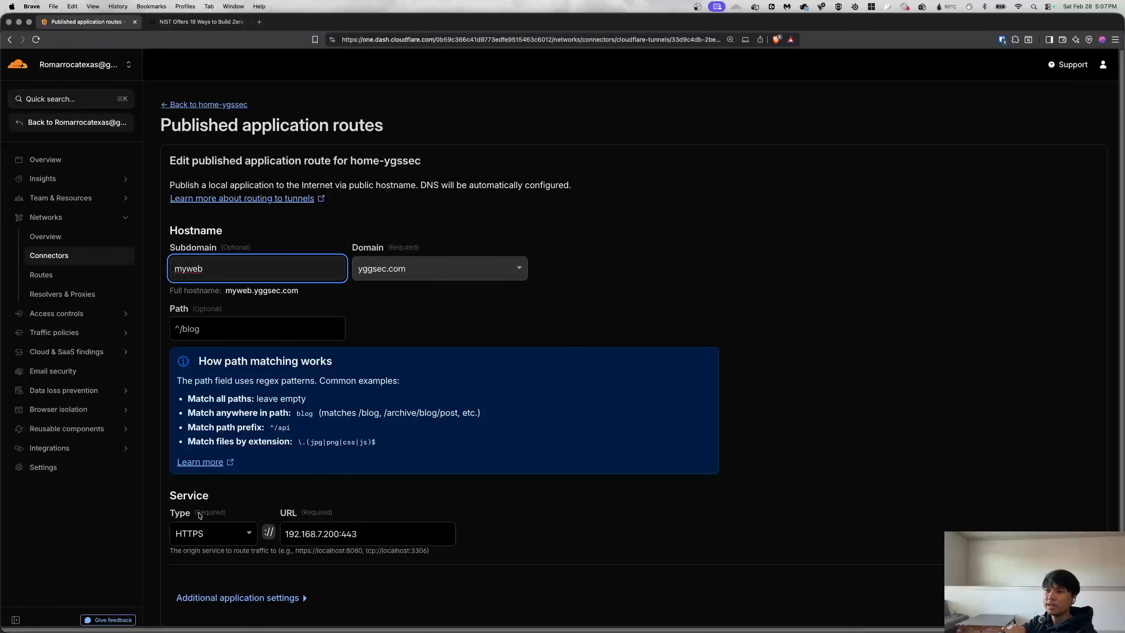
{"action": "scroll", "coordinate": [198, 513], "scroll_direction": "down", "scroll_amount": 3}
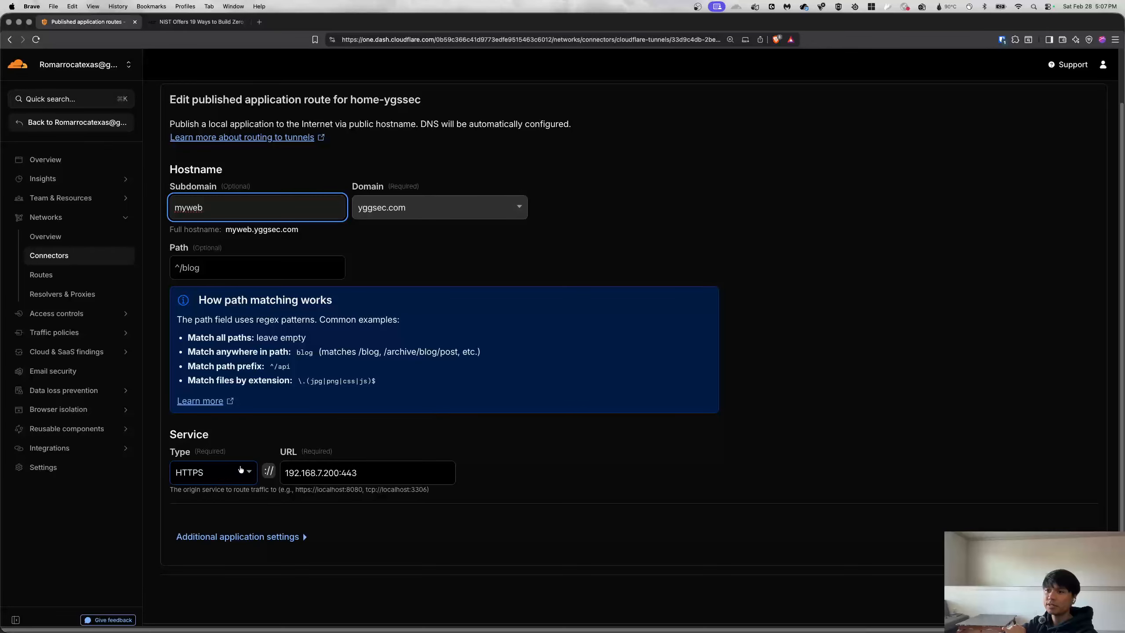
{"action": "left_click", "coordinate": [242, 471]}
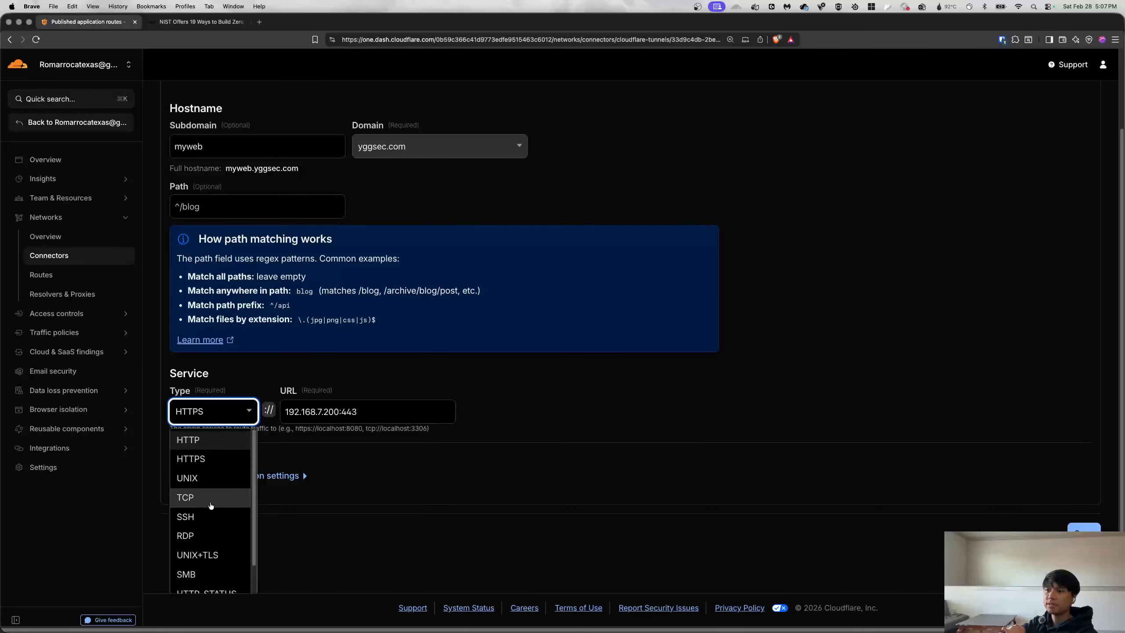
{"action": "scroll", "coordinate": [211, 506], "scroll_direction": "down", "scroll_amount": 2}
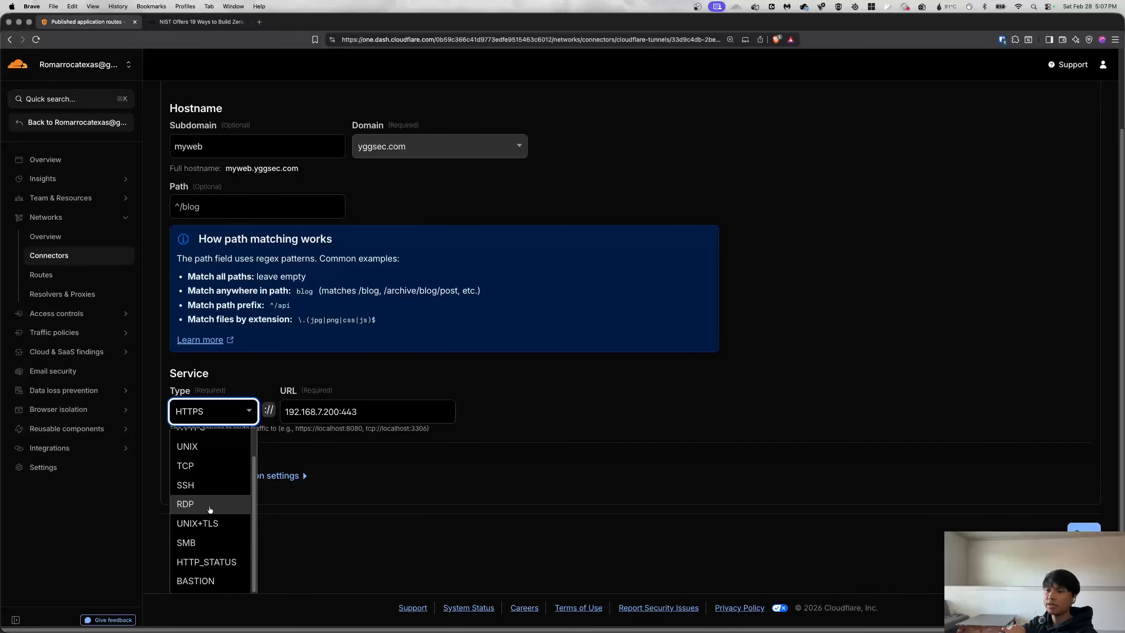
{"action": "left_click", "coordinate": [200, 467]}
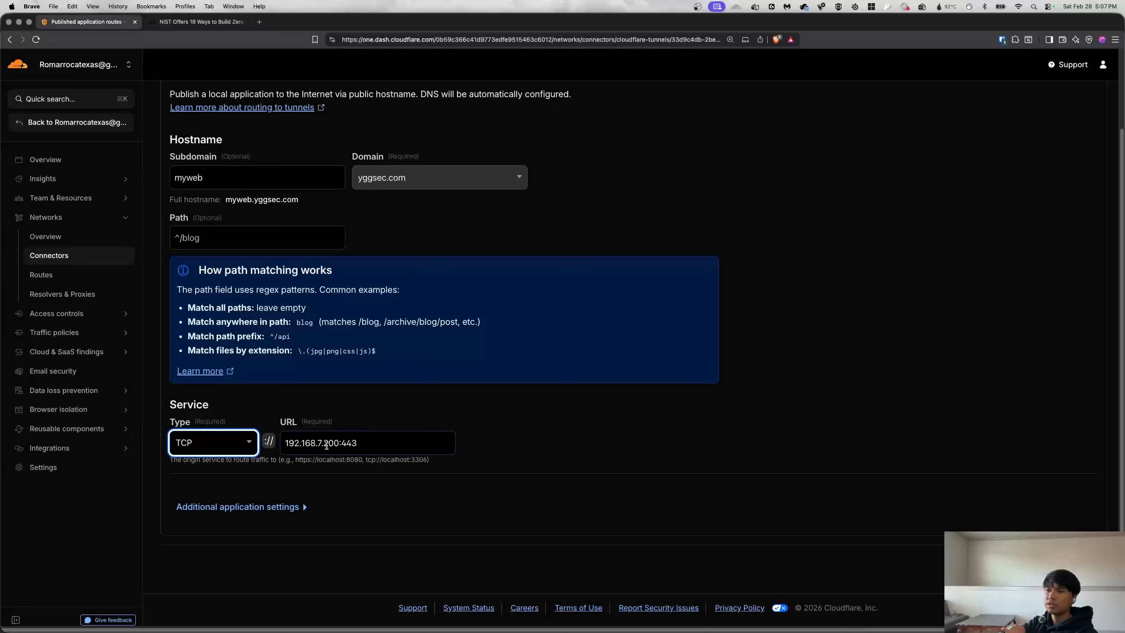
{"action": "left_click", "coordinate": [376, 444]}
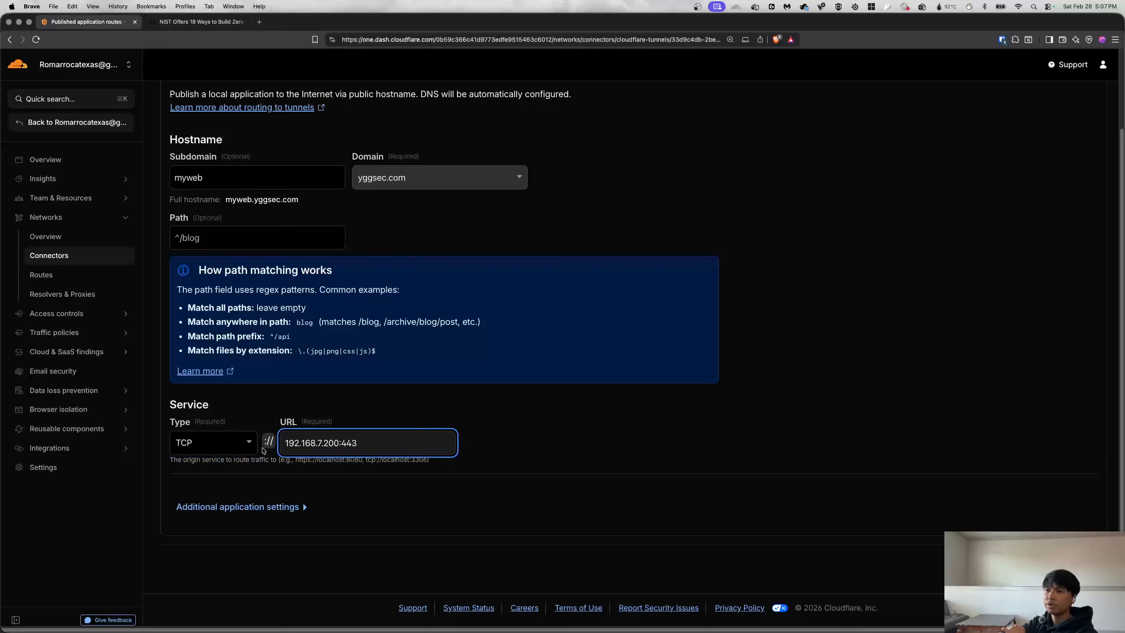
{"action": "left_click", "coordinate": [246, 446]}
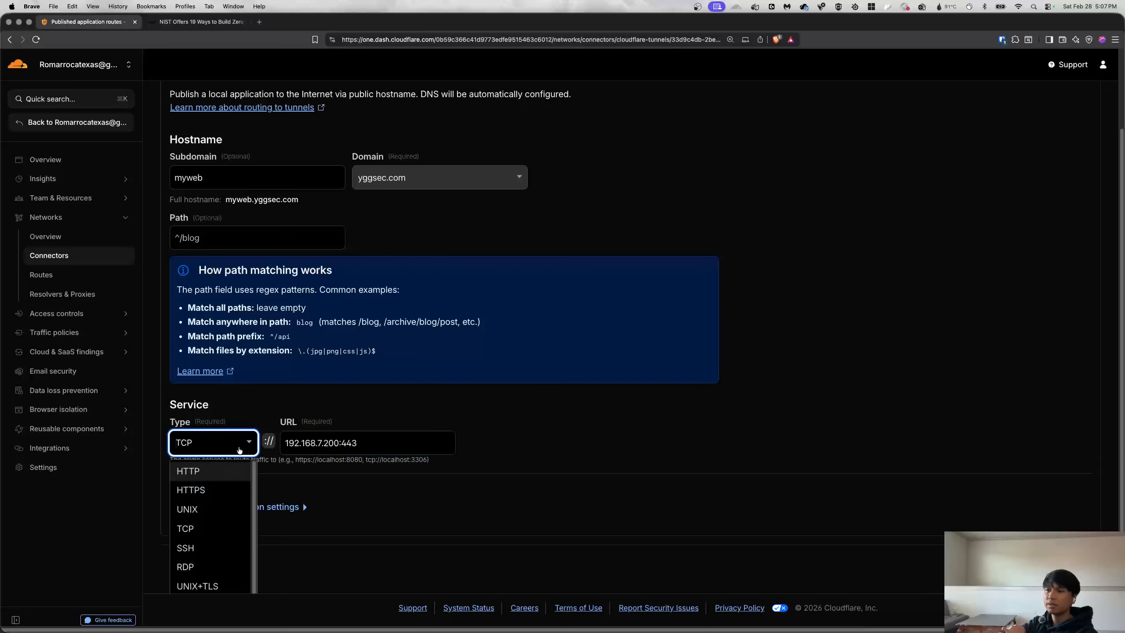
{"action": "left_click", "coordinate": [212, 491]}
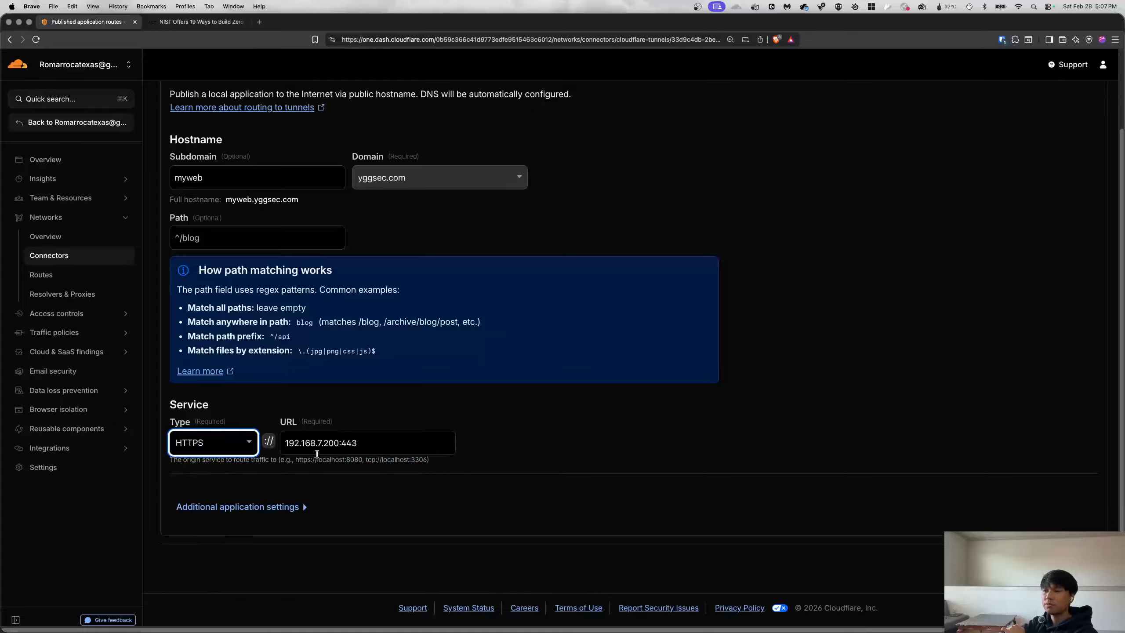
{"action": "left_click", "coordinate": [668, 434]}
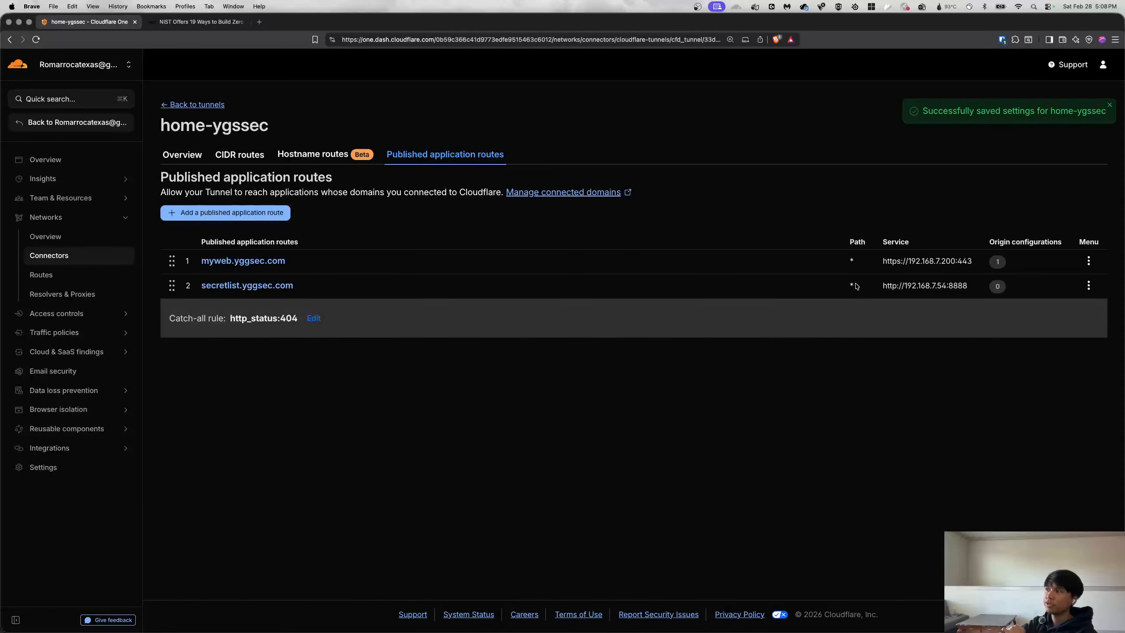
{"action": "left_click", "coordinate": [277, 262]}
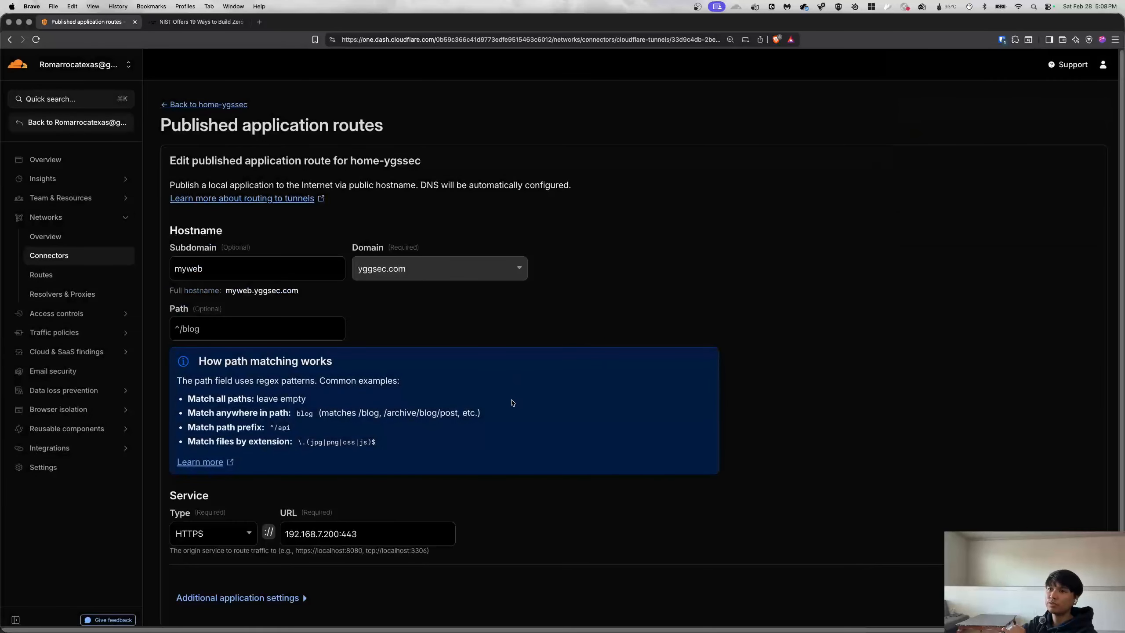
{"action": "scroll", "coordinate": [512, 401], "scroll_direction": "down", "scroll_amount": 3}
{"action": "left_click", "coordinate": [296, 506]}
{"action": "scroll", "coordinate": [419, 486], "scroll_direction": "down", "scroll_amount": 5}
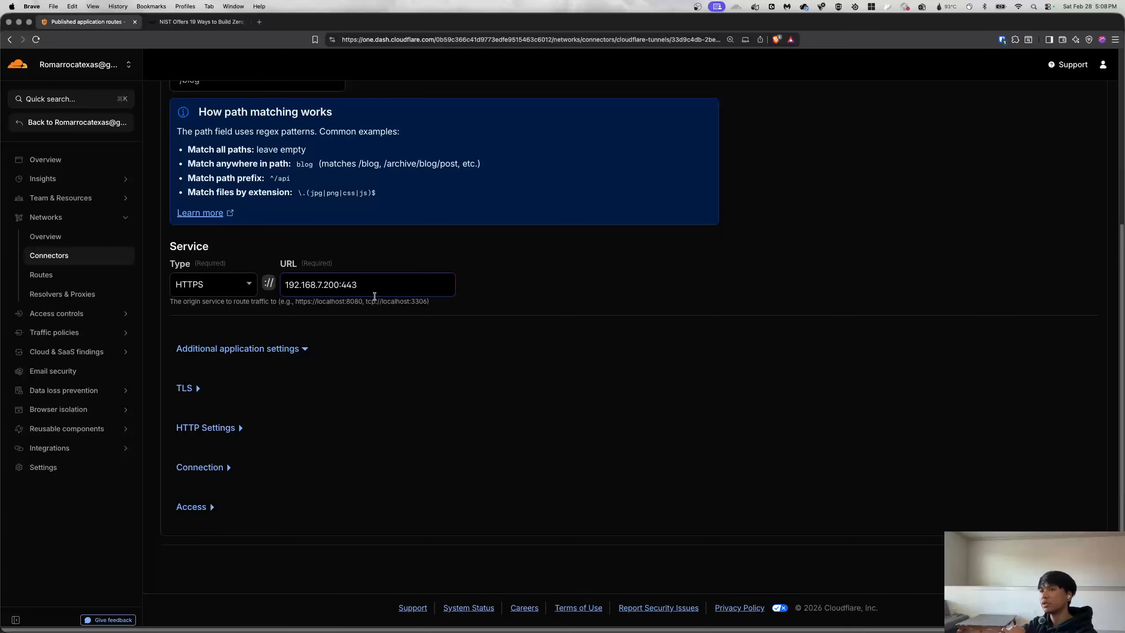
{"action": "left_click", "coordinate": [188, 388]}
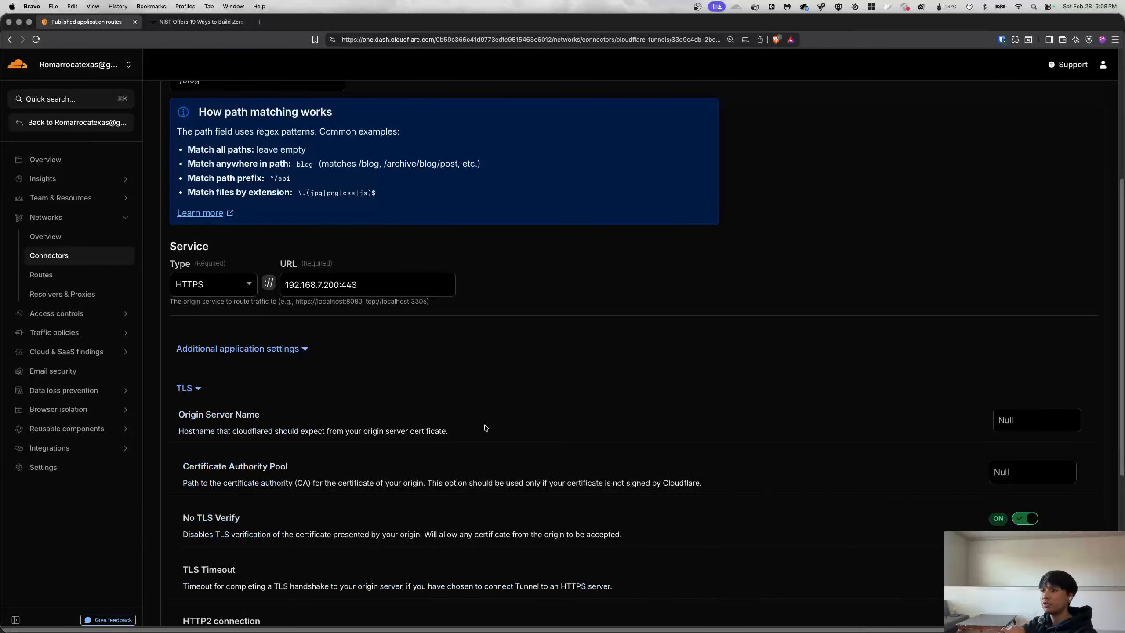
{"action": "scroll", "coordinate": [753, 447], "scroll_direction": "down", "scroll_amount": 2}
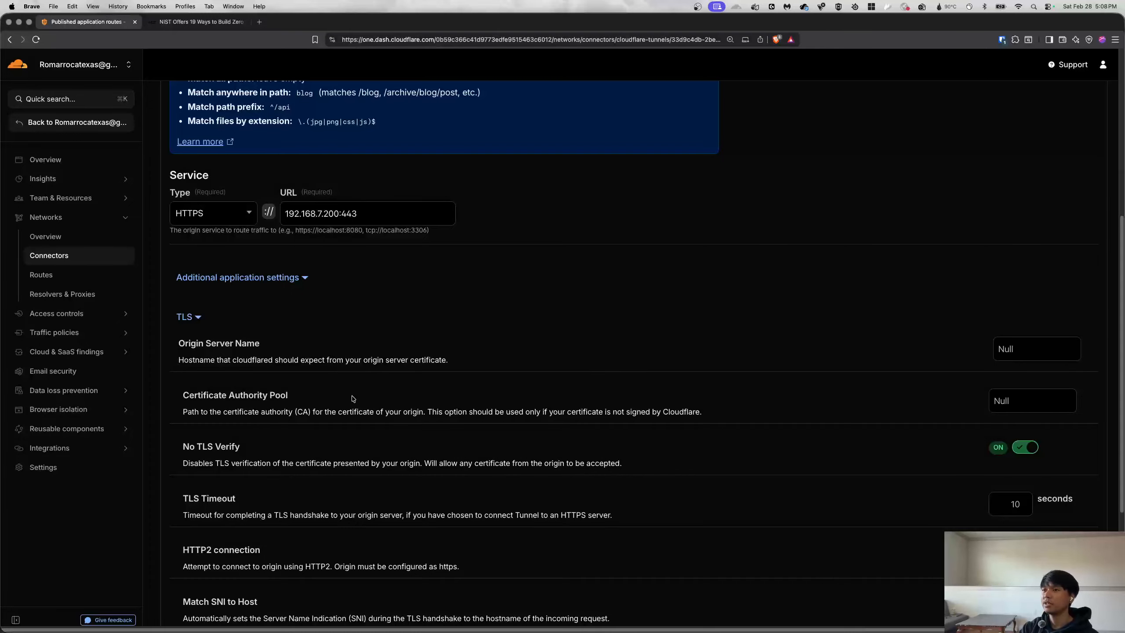
{"action": "scroll", "coordinate": [461, 329], "scroll_direction": "up", "scroll_amount": 7}
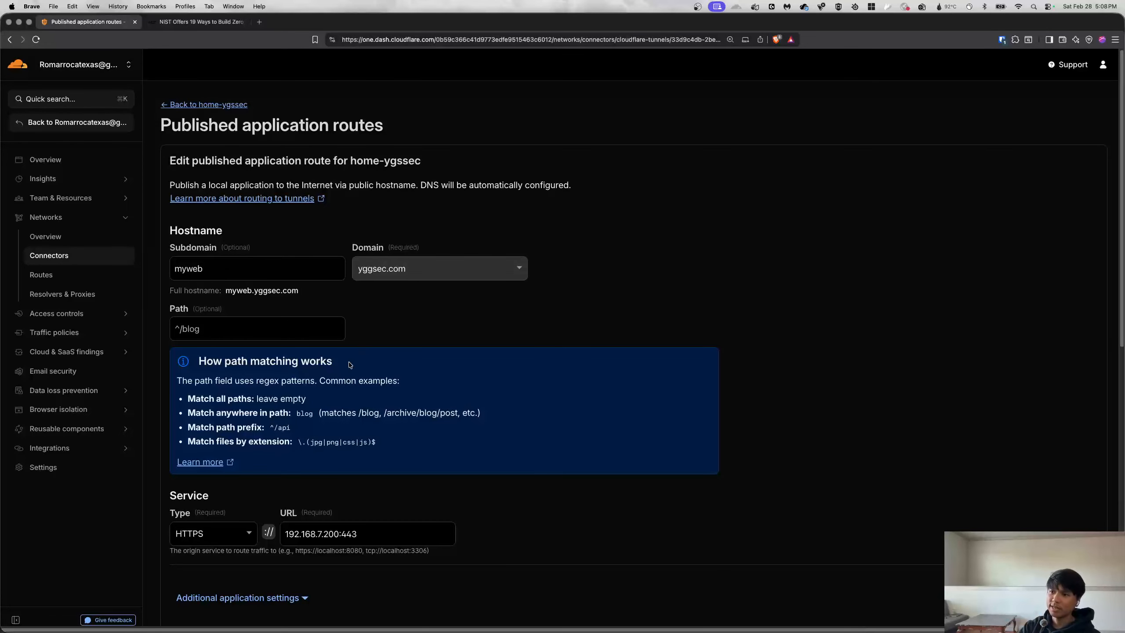
{"action": "left_click", "coordinate": [198, 105]}
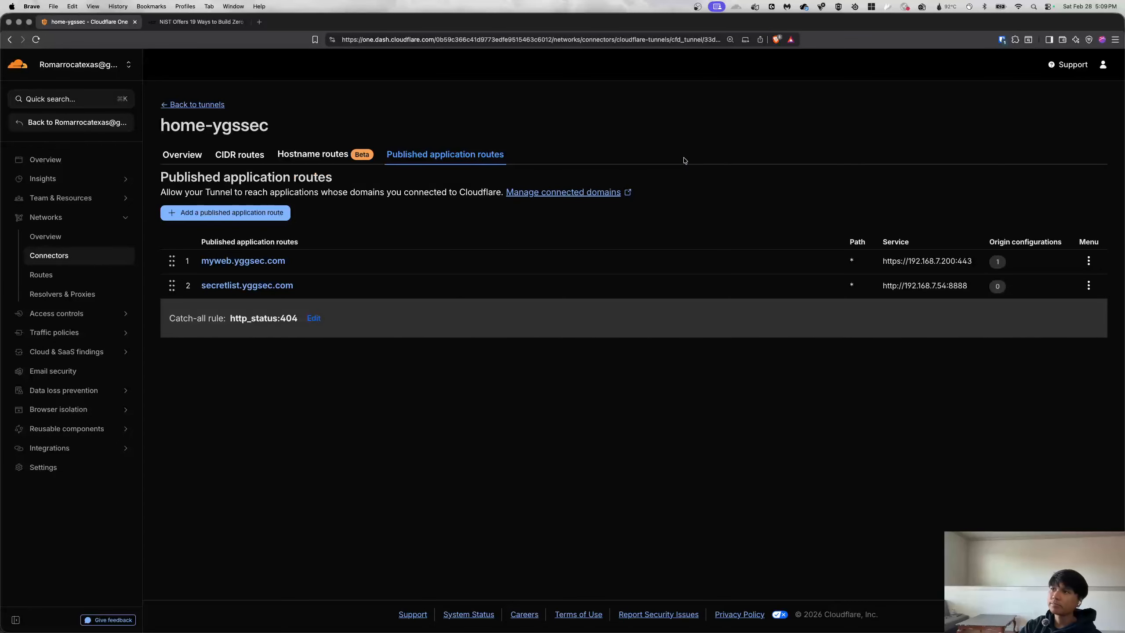
Open the my-applications Access app under Access controls > Applications and start configuring it.
{"action": "left_click", "coordinate": [65, 318]}
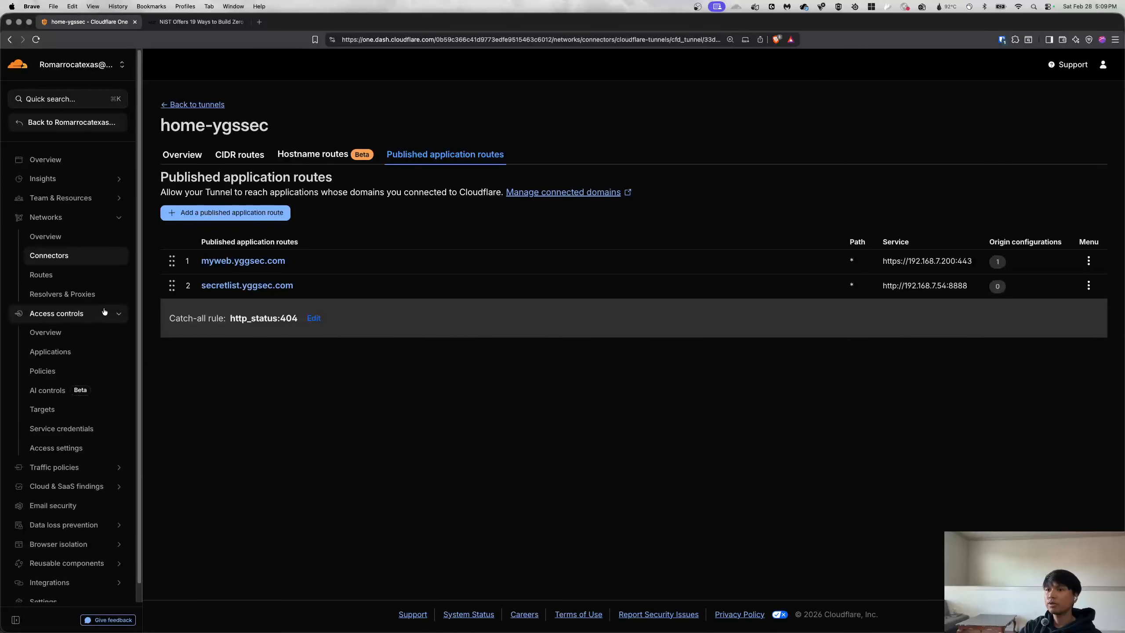
{"action": "left_click", "coordinate": [67, 353]}
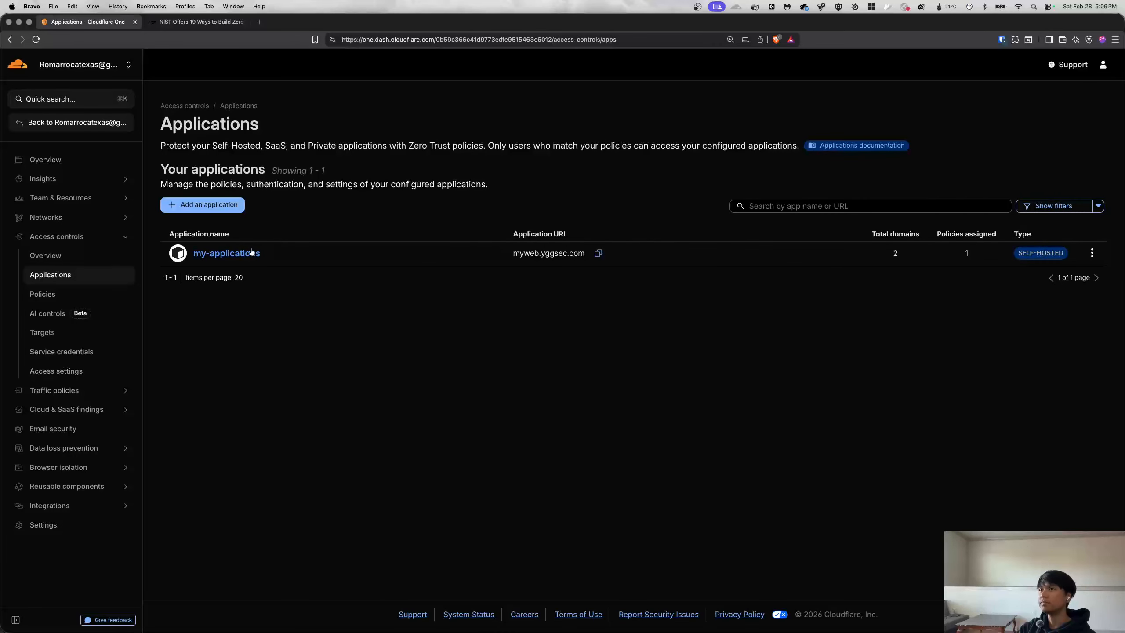
{"action": "left_click", "coordinate": [295, 253]}
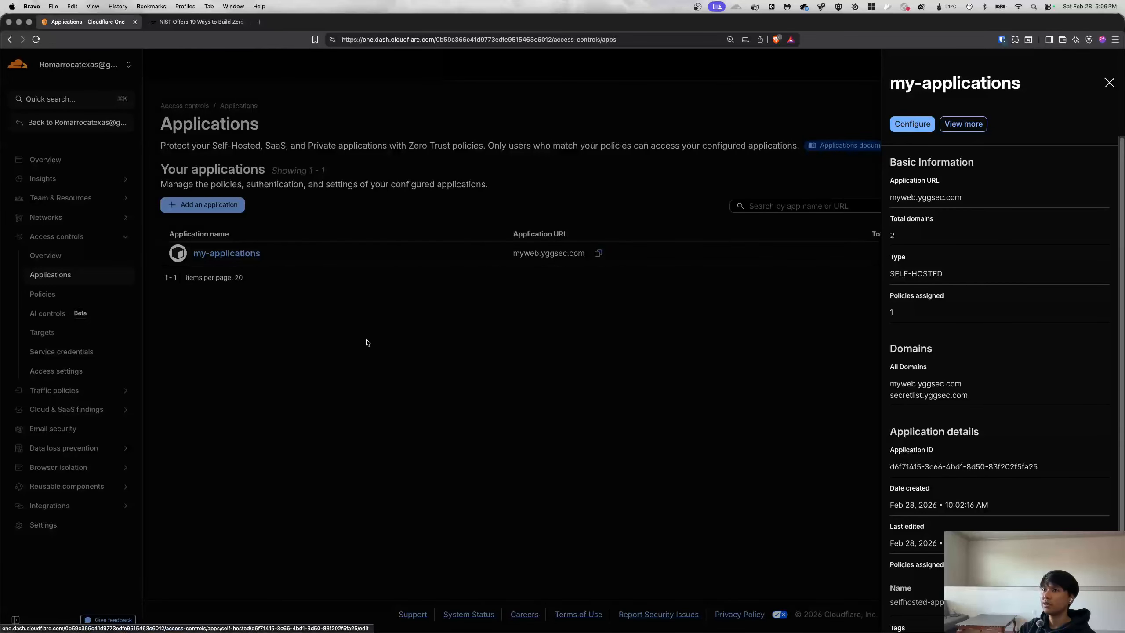
{"action": "left_click", "coordinate": [1109, 83]}
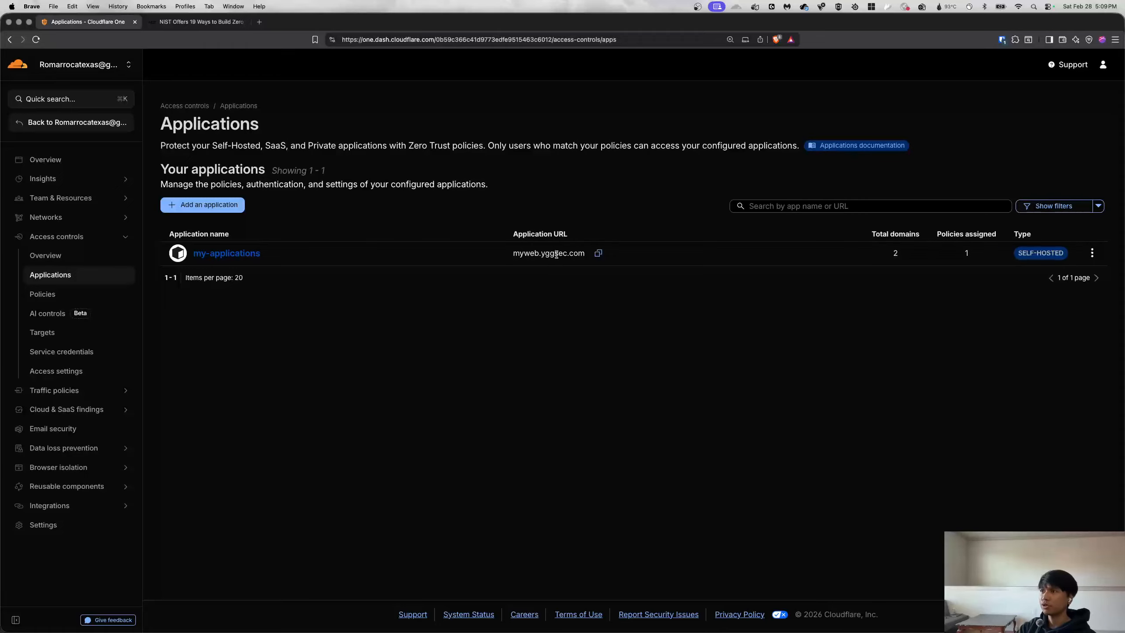
{"action": "left_click", "coordinate": [223, 260]}
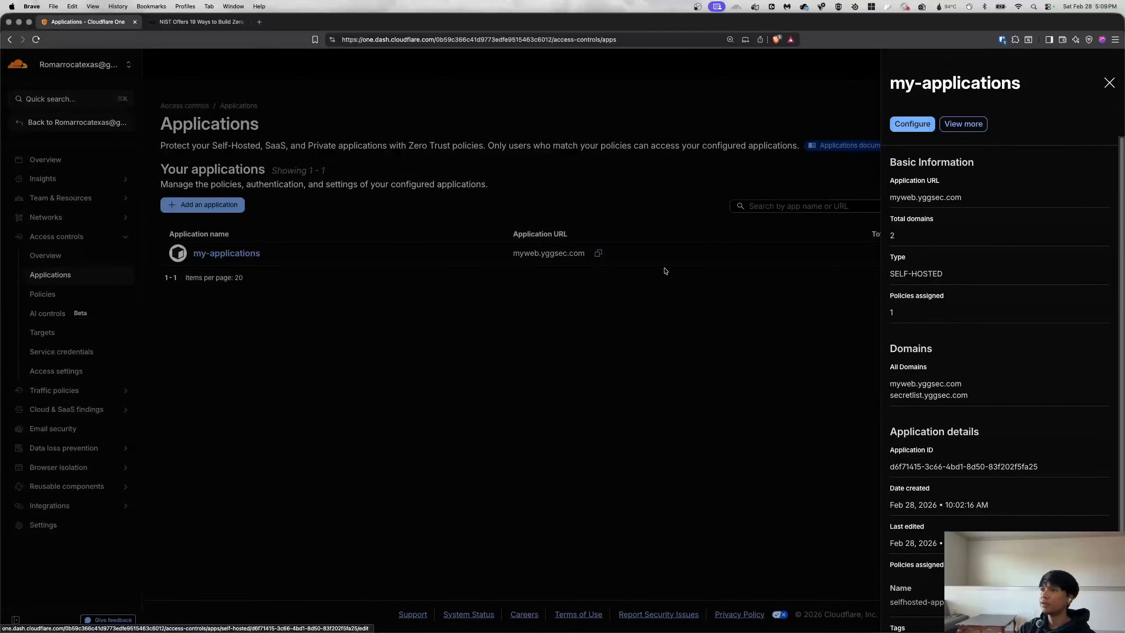
{"action": "left_click", "coordinate": [910, 126]}
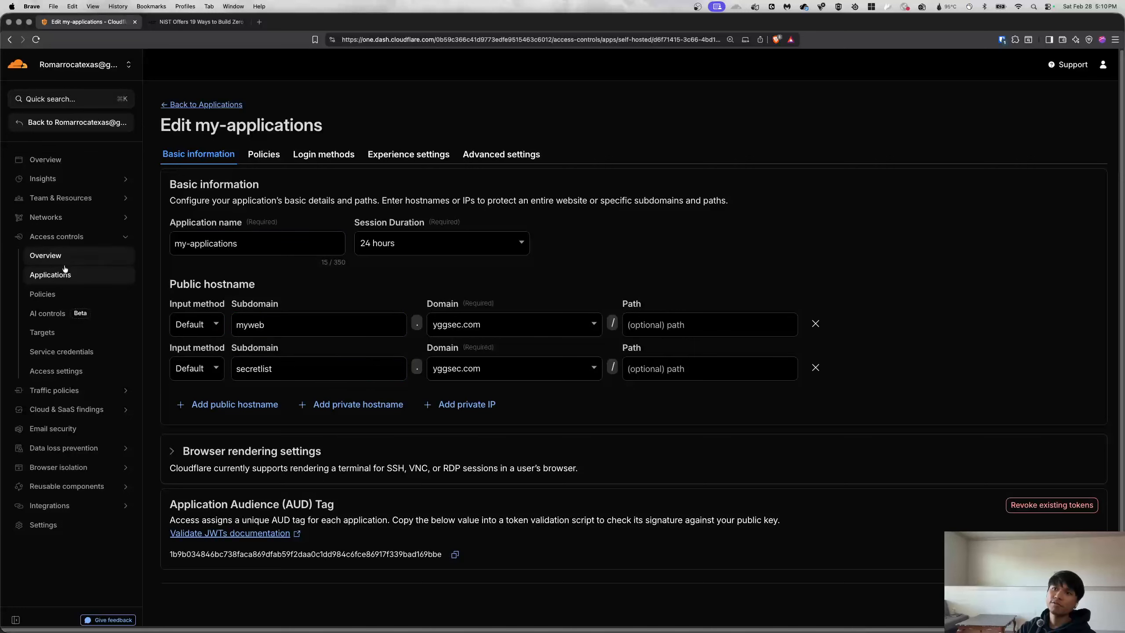
Recheck home-ygssec's published application routes, then go back to the Access applications list.
{"action": "left_click", "coordinate": [71, 217]}
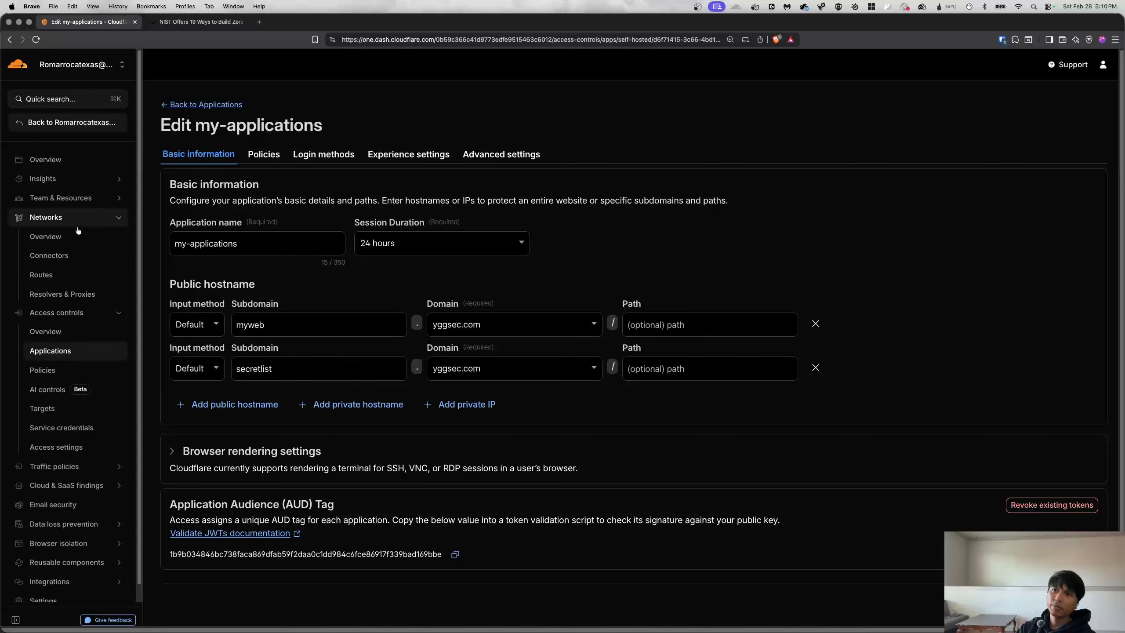
{"action": "left_click", "coordinate": [71, 256]}
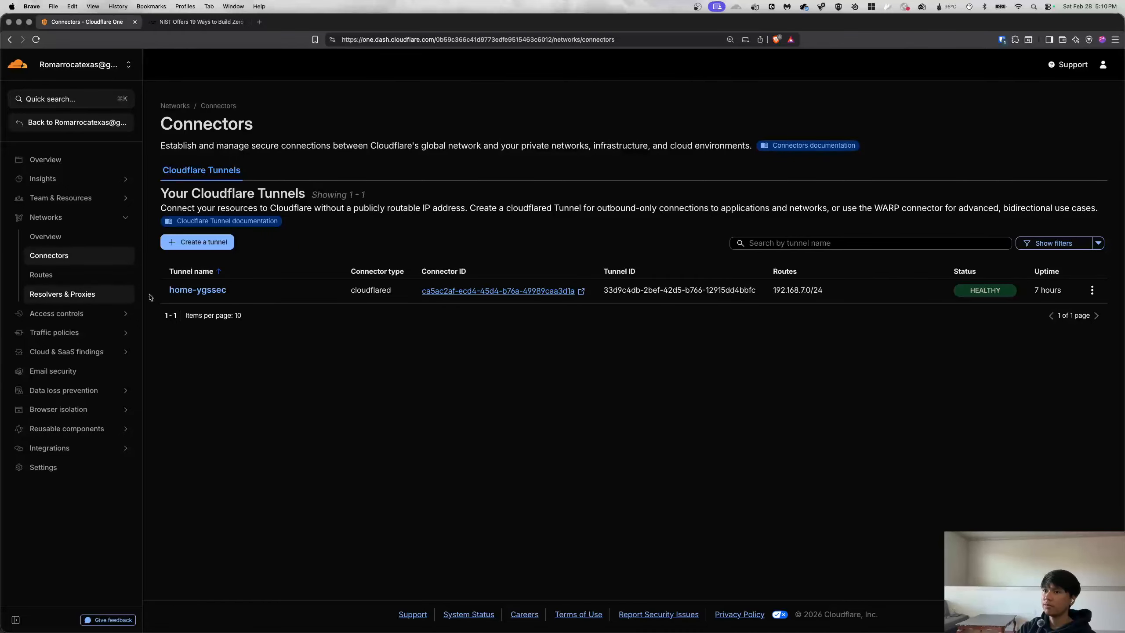
{"action": "left_click", "coordinate": [205, 294]}
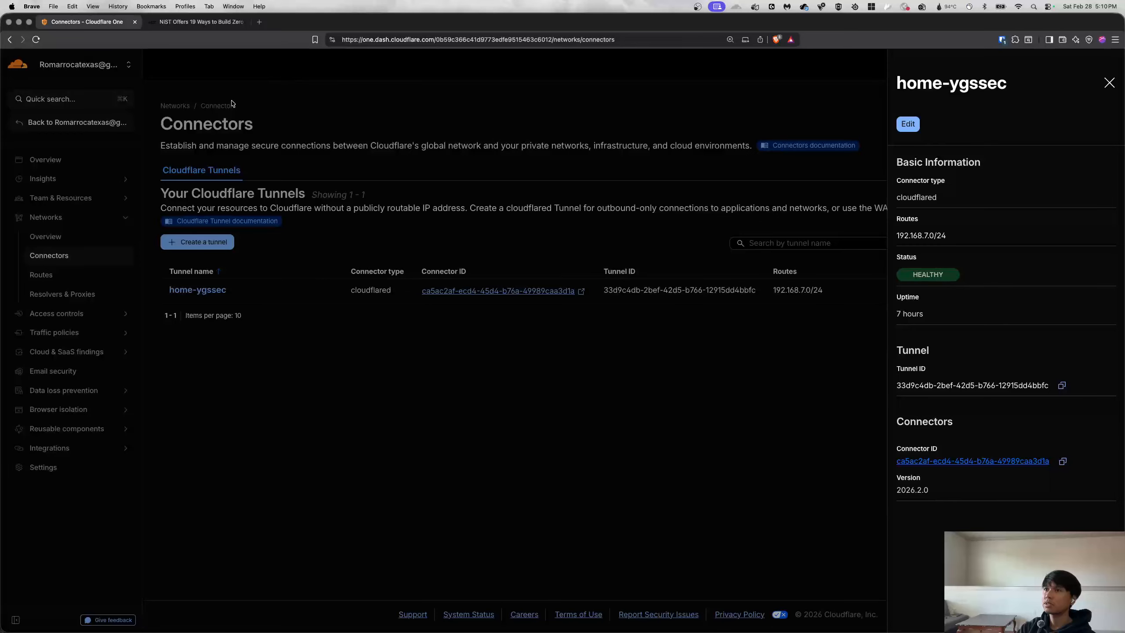
{"action": "left_click", "coordinate": [907, 124]}
{"action": "left_click", "coordinate": [436, 155]}
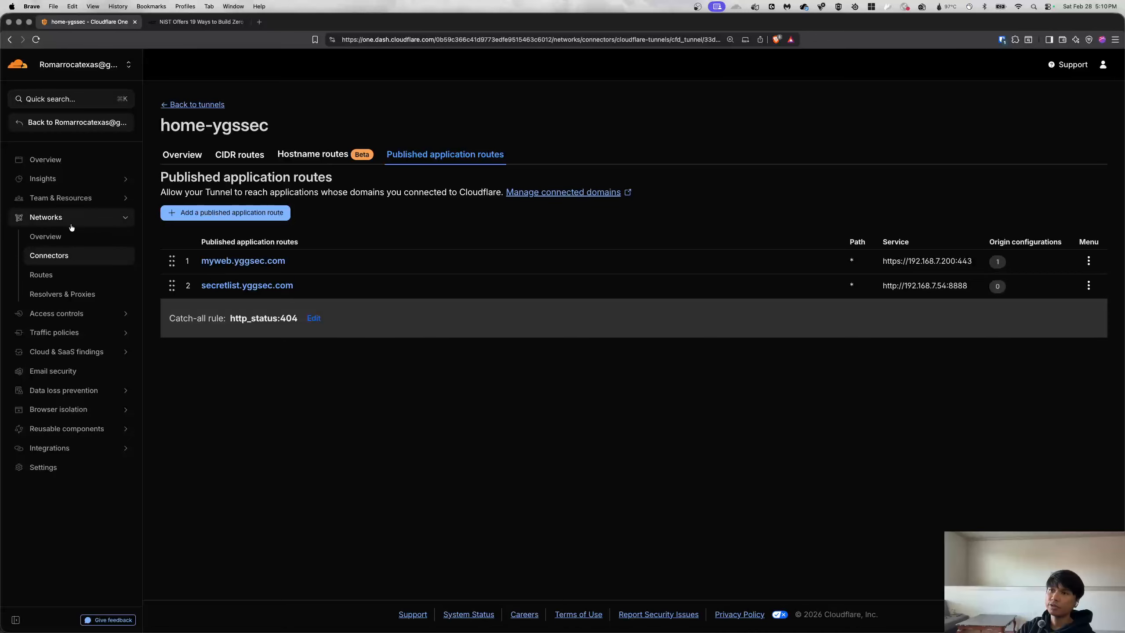
{"action": "left_click", "coordinate": [69, 314]}
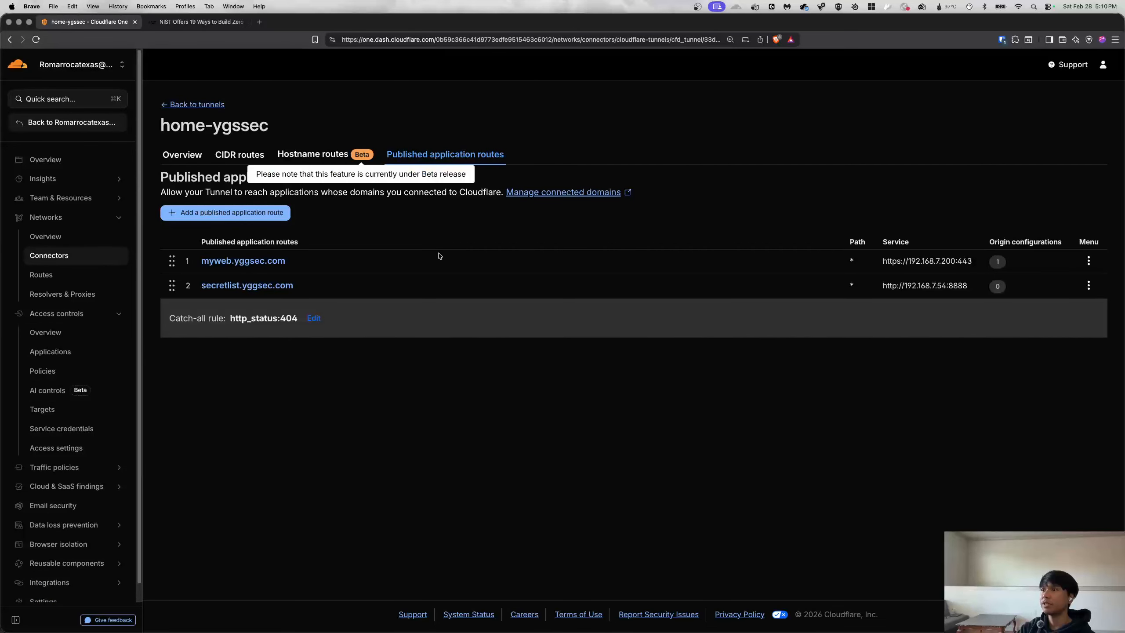
{"action": "left_click", "coordinate": [51, 351]}
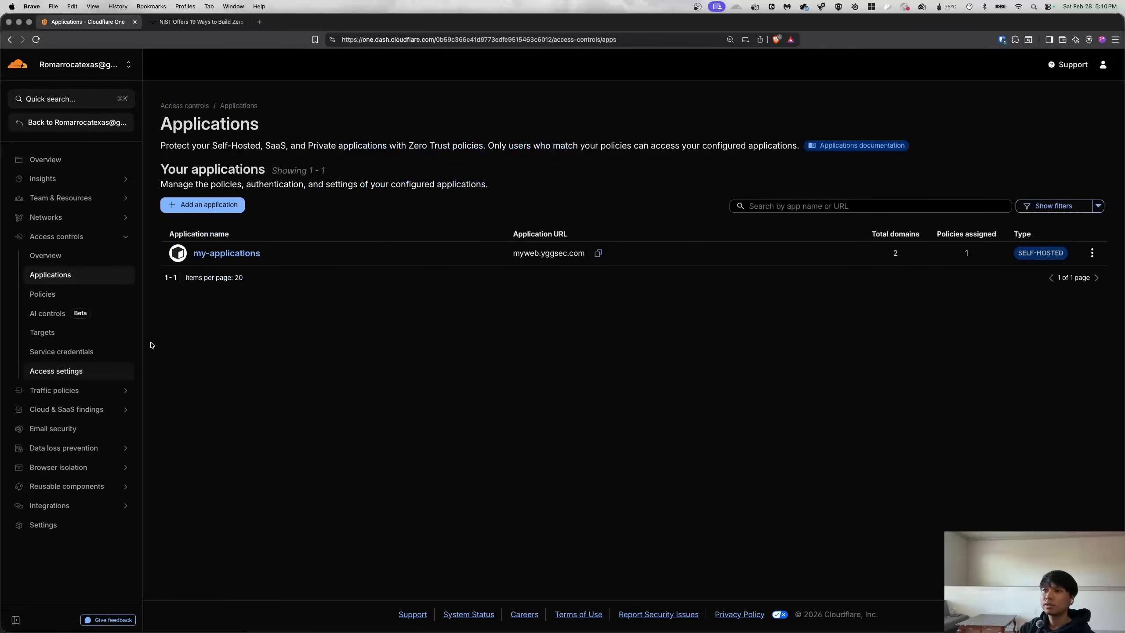
Review my-applications' Policies and Login methods tabs, confirming Azure AD is enabled and One-time PIN is not.
{"action": "left_click", "coordinate": [226, 253]}
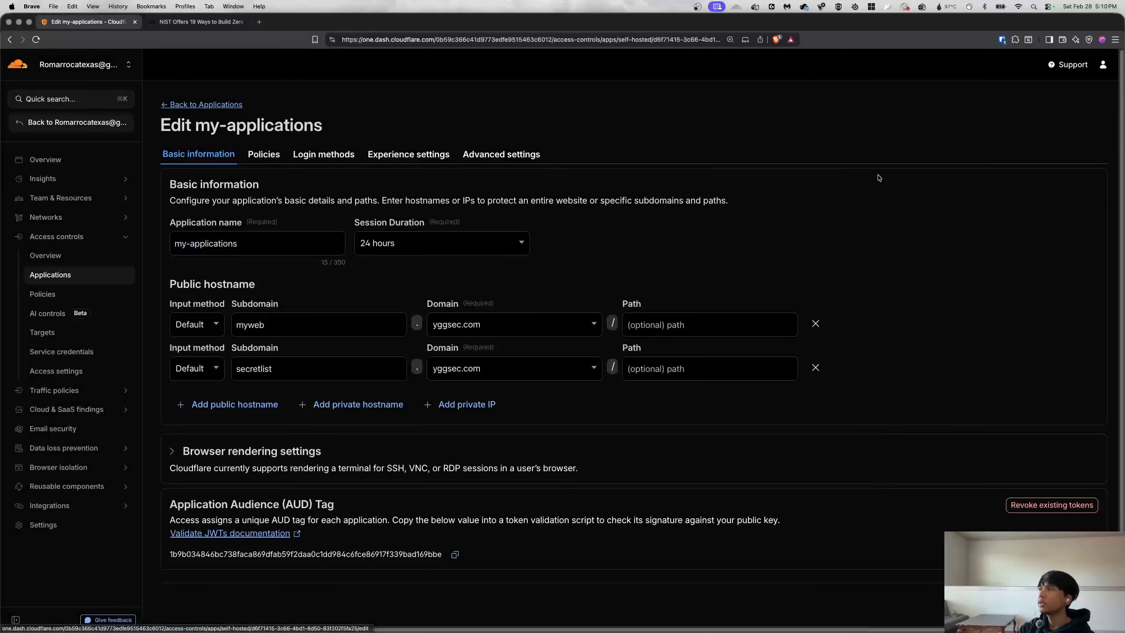
{"action": "scroll", "coordinate": [229, 386], "scroll_direction": "down", "scroll_amount": 2}
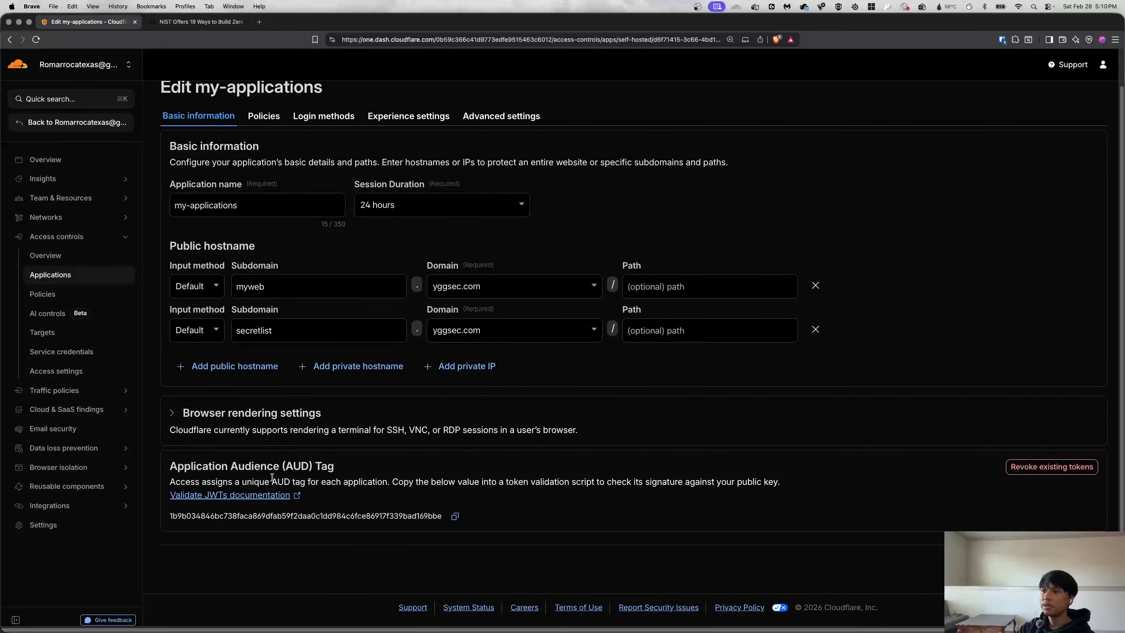
{"action": "scroll", "coordinate": [530, 462], "scroll_direction": "up", "scroll_amount": 2}
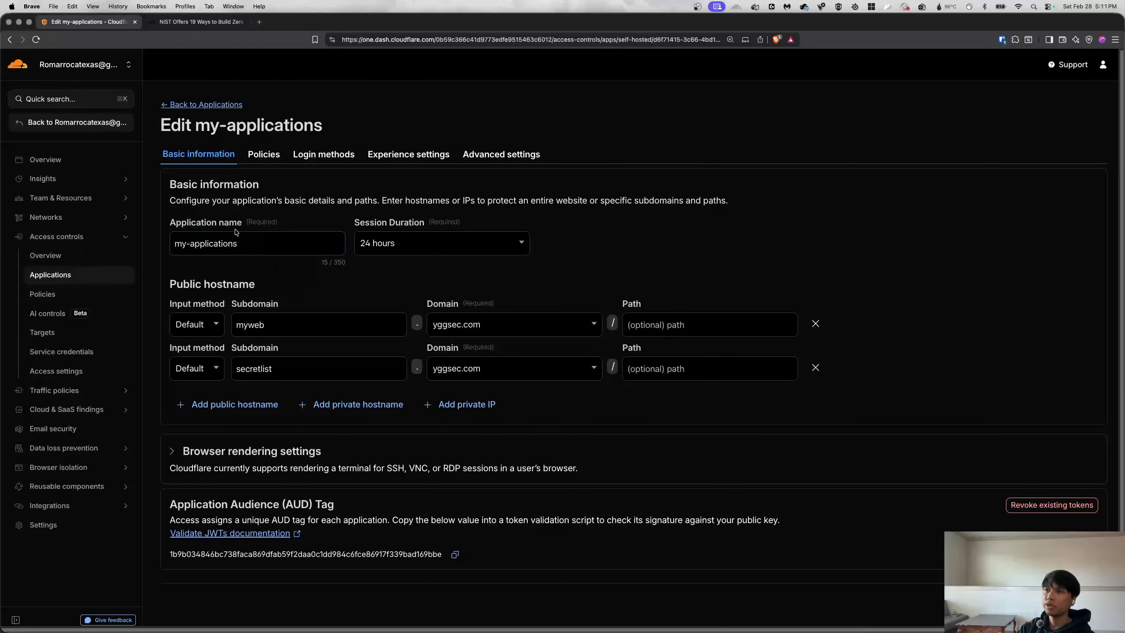
{"action": "left_click", "coordinate": [262, 156]}
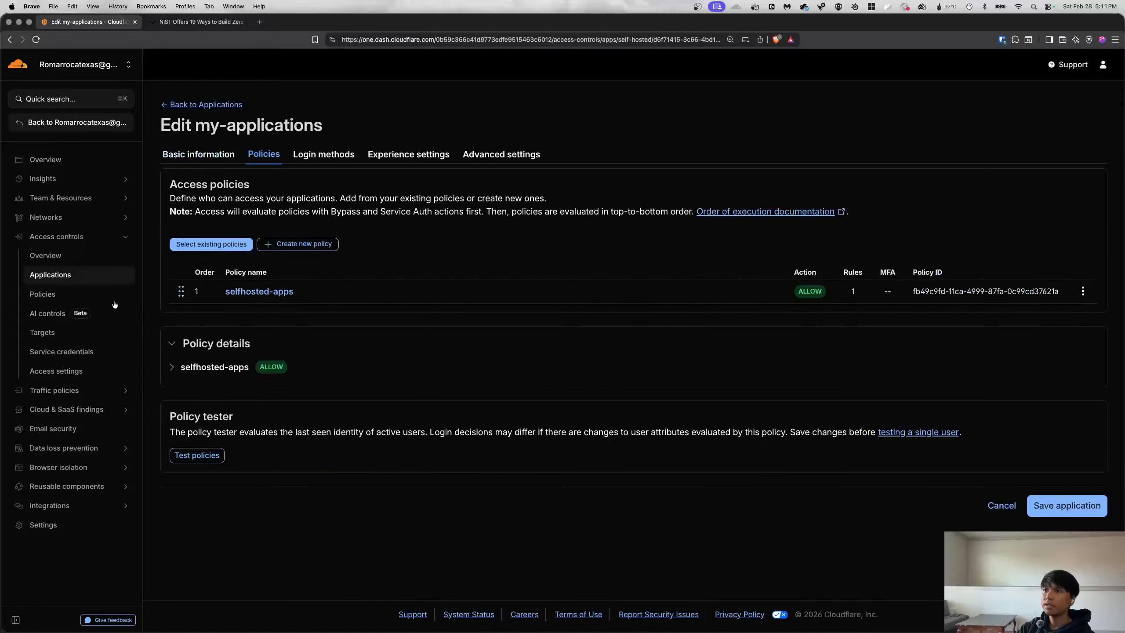
{"action": "left_click", "coordinate": [322, 158]}
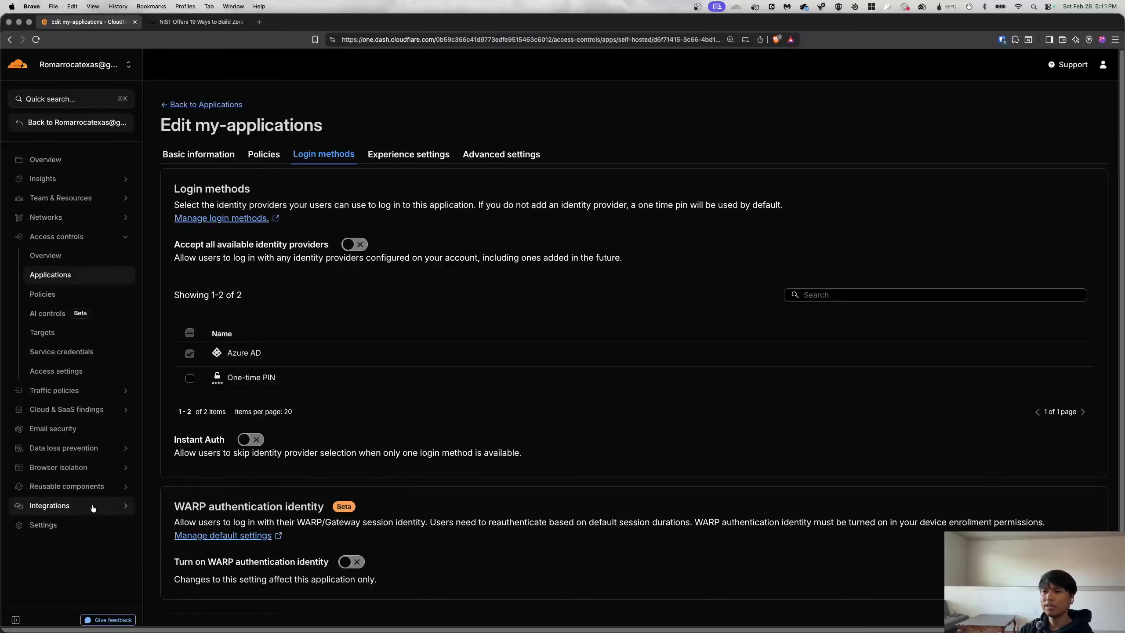
{"action": "left_click", "coordinate": [73, 507]}
Inspect the Azure AD identity provider's Directory ID, Application secret and setup instructions.
{"action": "left_click", "coordinate": [65, 548]}
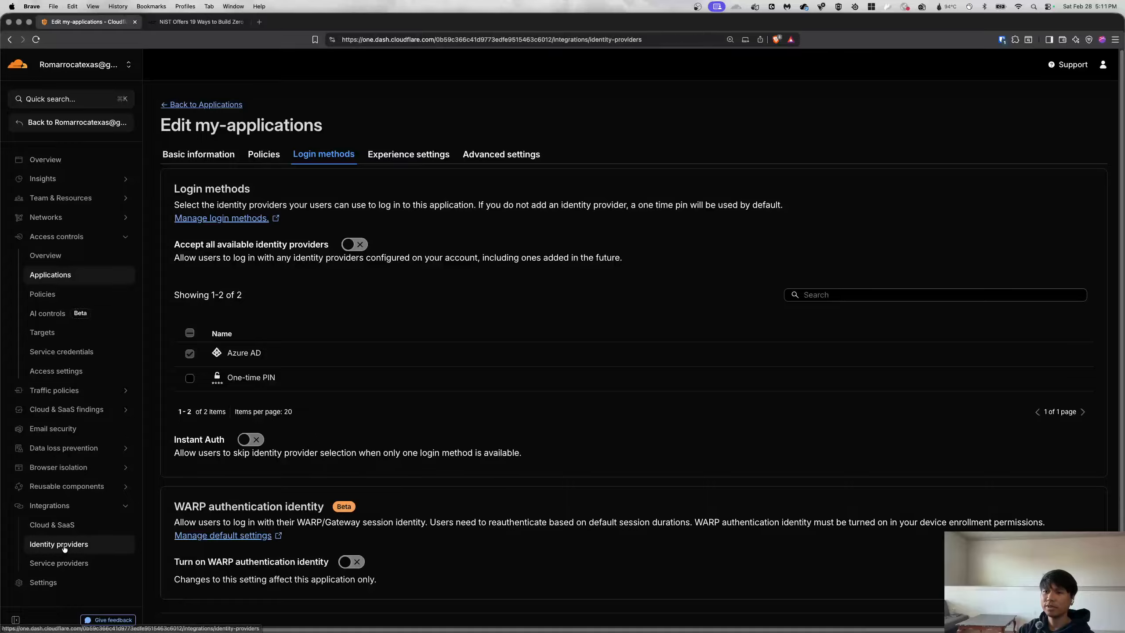
{"action": "left_click", "coordinate": [203, 347]}
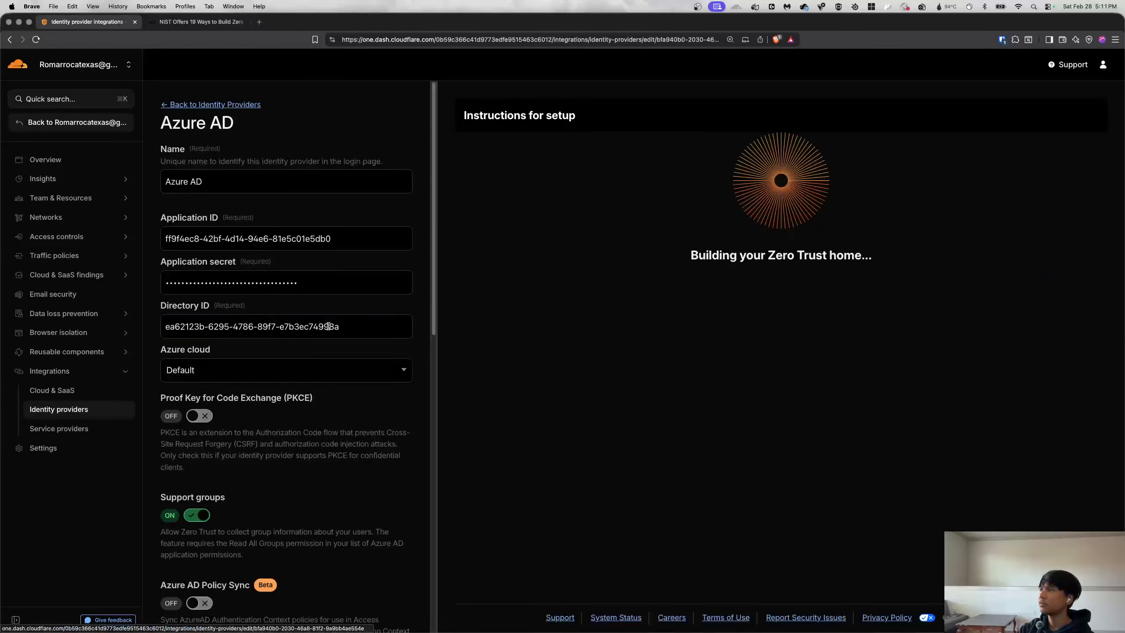
{"action": "scroll", "coordinate": [262, 327], "scroll_direction": "down", "scroll_amount": 15}
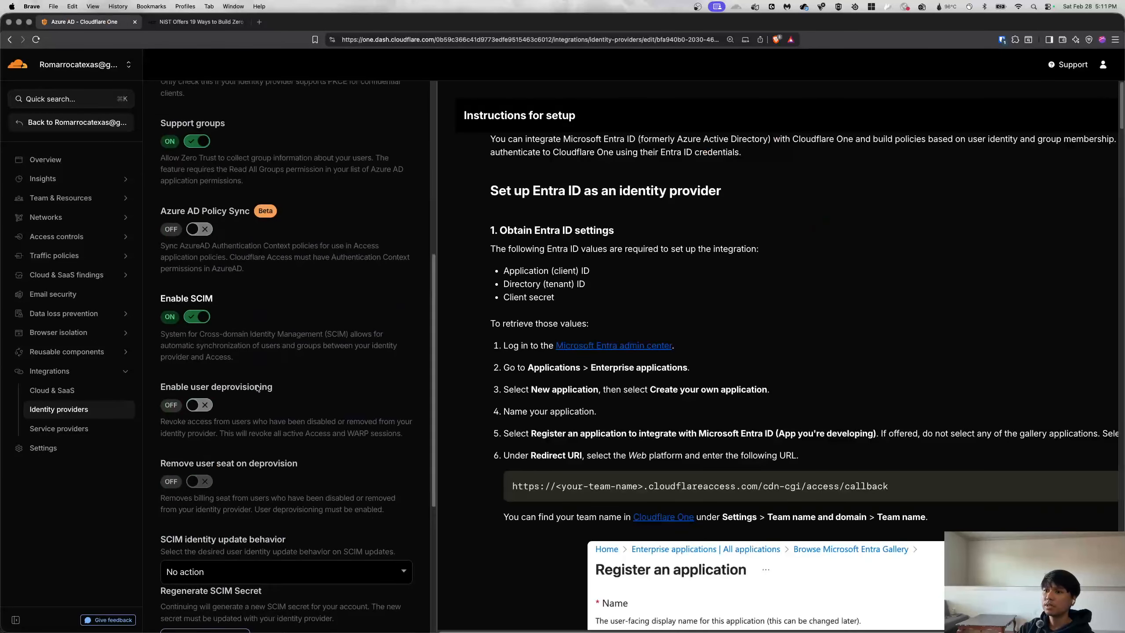
{"action": "scroll", "coordinate": [235, 425], "scroll_direction": "down", "scroll_amount": 3}
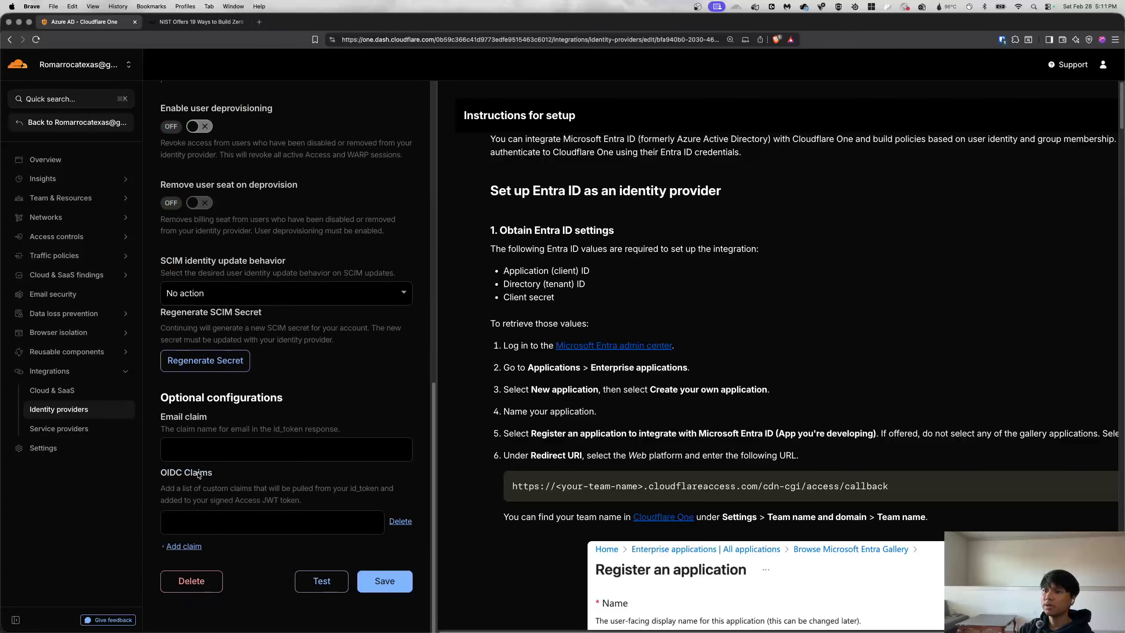
{"action": "scroll", "coordinate": [204, 519], "scroll_direction": "up", "scroll_amount": 2}
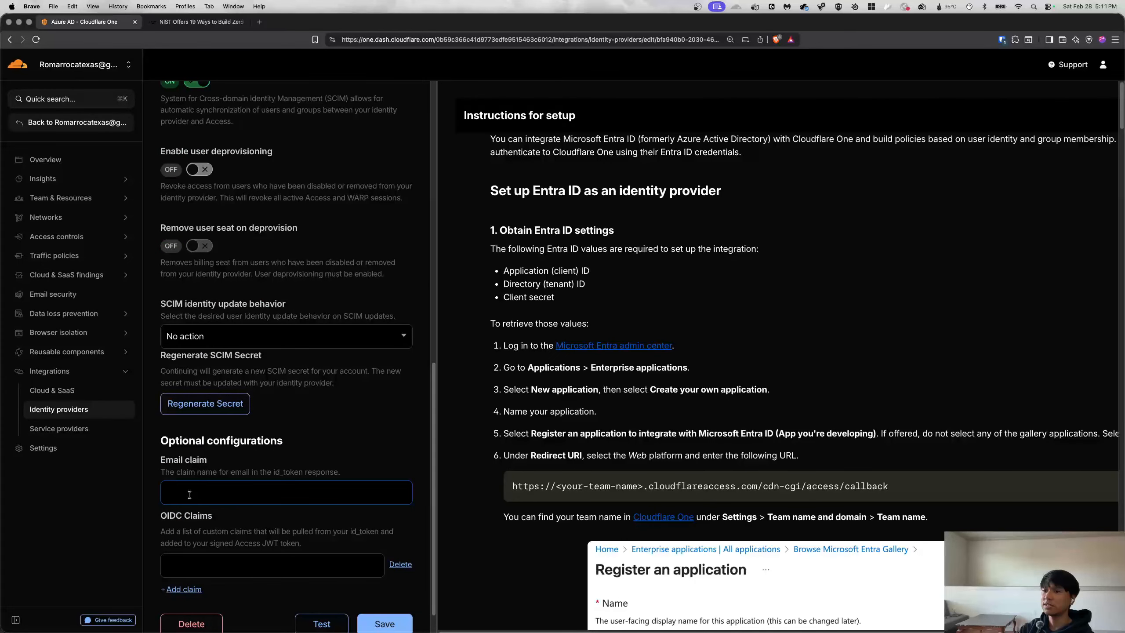
{"action": "scroll", "coordinate": [193, 515], "scroll_direction": "up", "scroll_amount": 15}
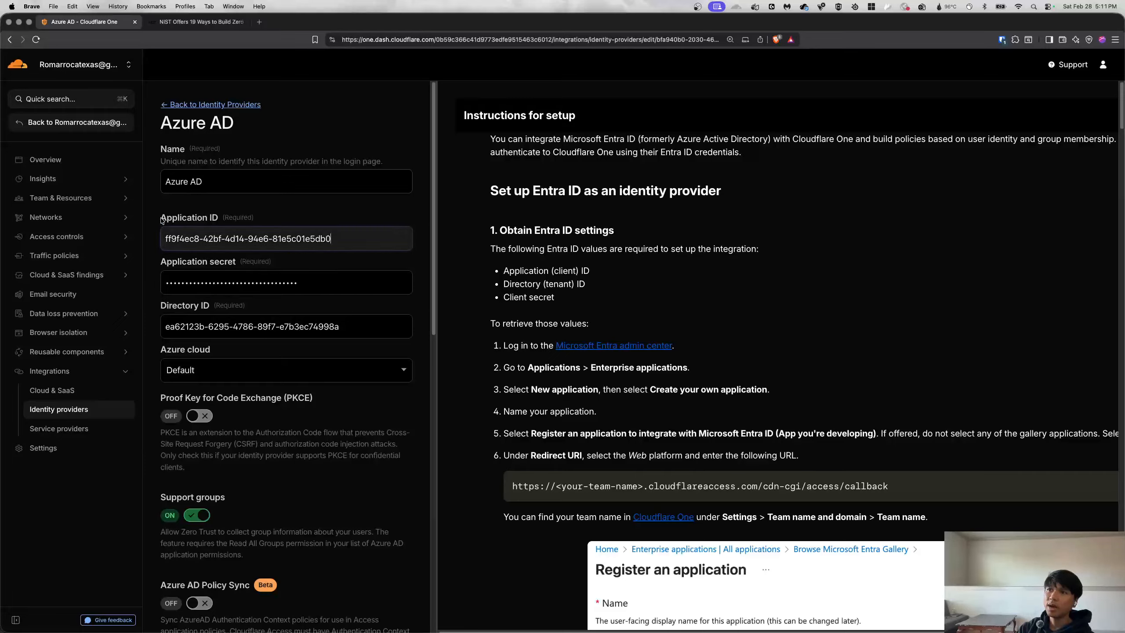
{"action": "left_click", "coordinate": [183, 310]}
{"action": "left_click", "coordinate": [209, 275]}
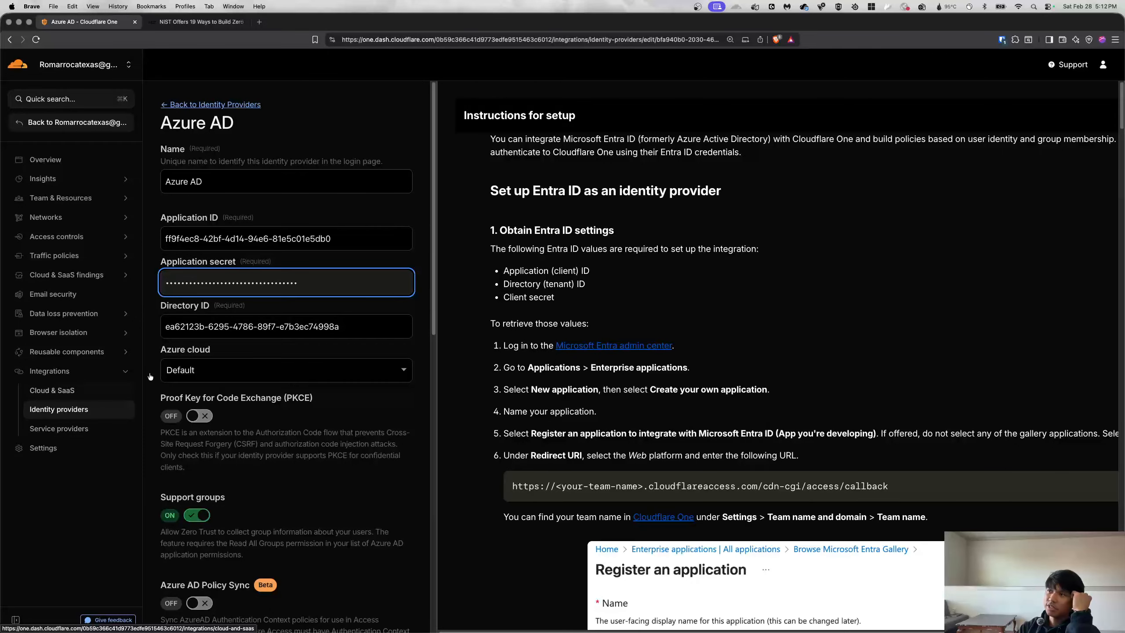
{"action": "scroll", "coordinate": [565, 222], "scroll_direction": "down", "scroll_amount": 10}
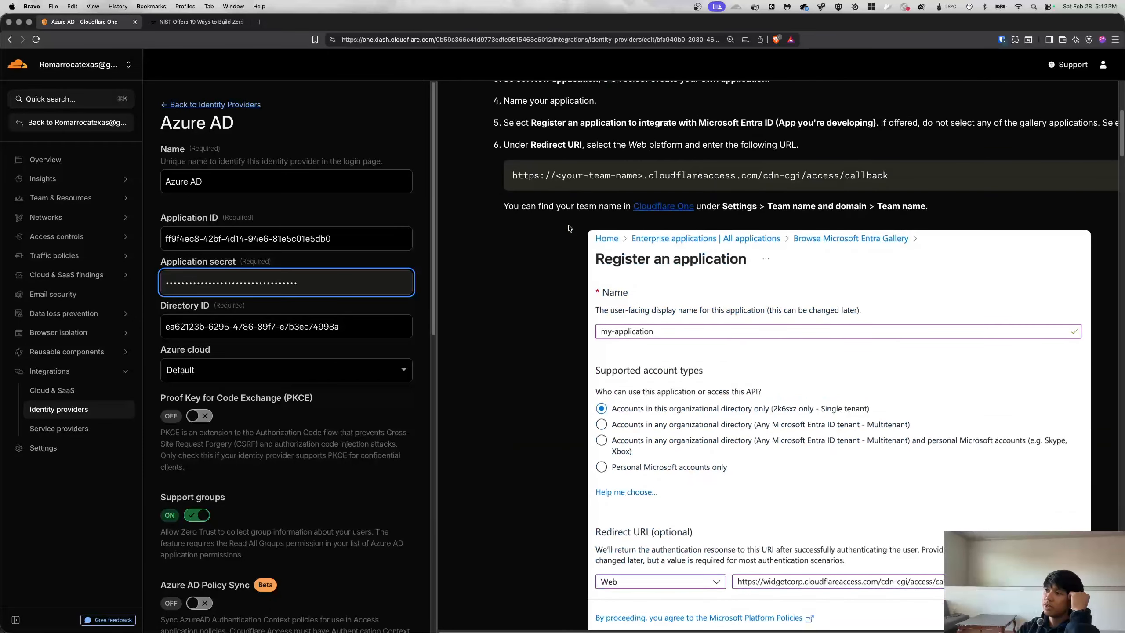
{"action": "scroll", "coordinate": [569, 228], "scroll_direction": "down", "scroll_amount": 10}
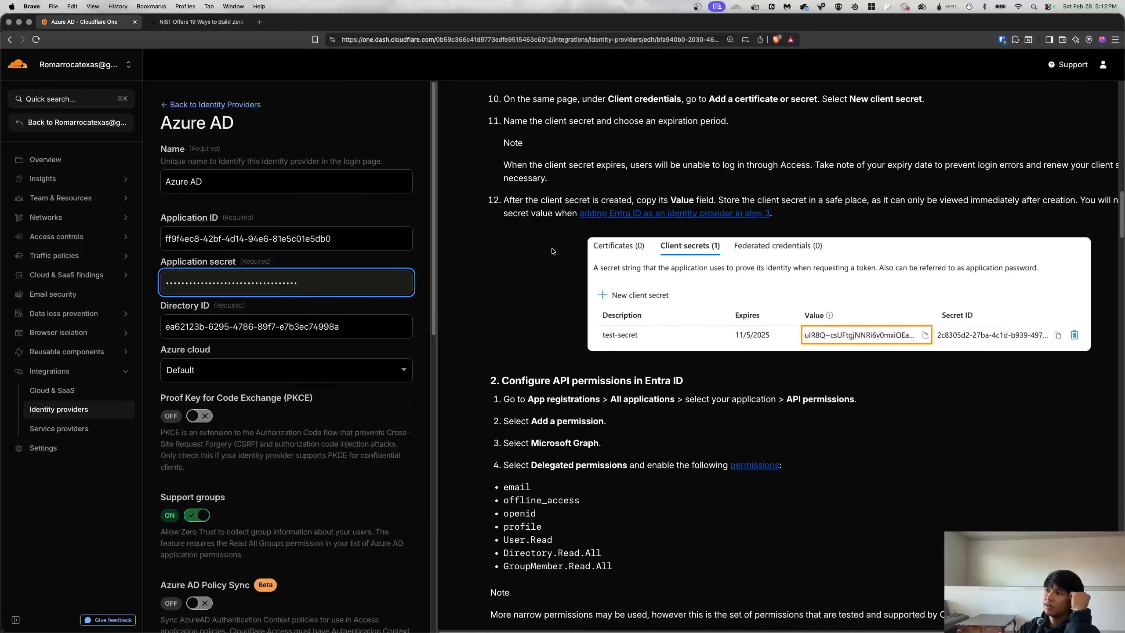
{"action": "scroll", "coordinate": [571, 302], "scroll_direction": "up", "scroll_amount": 10}
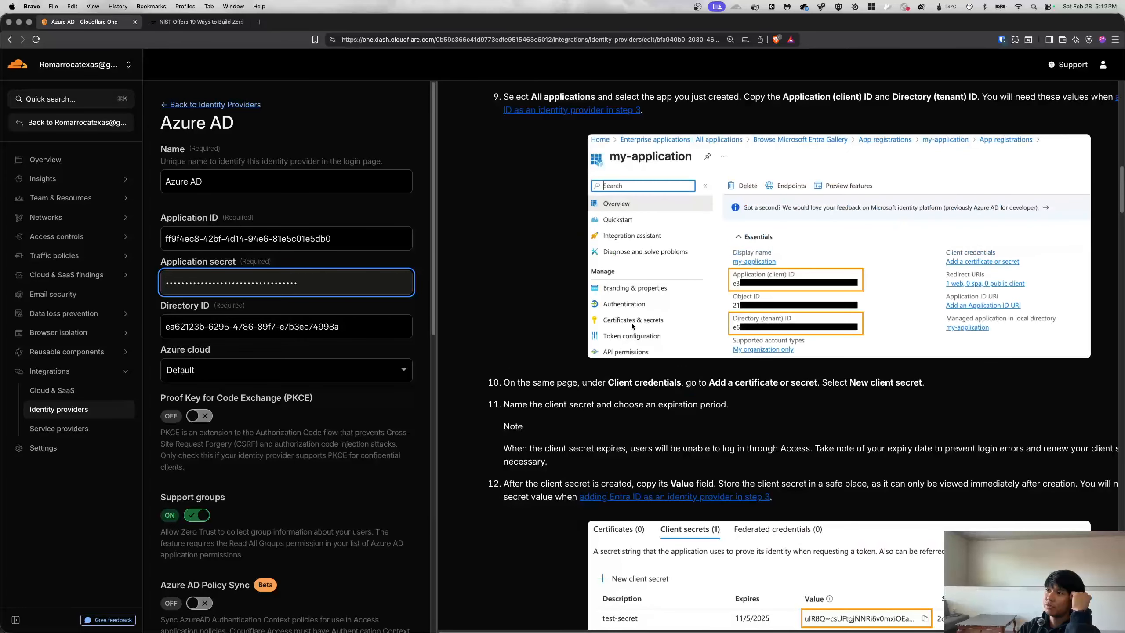
{"action": "scroll", "coordinate": [570, 251], "scroll_direction": "up", "scroll_amount": 5}
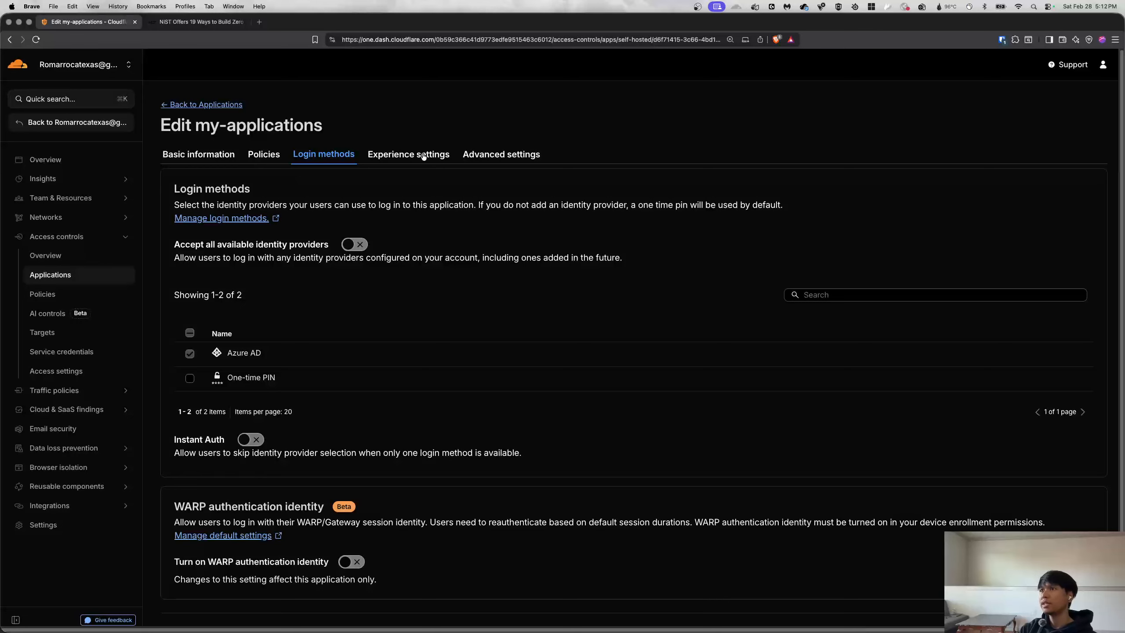
Glance at Experience and Advanced settings, then show the single selfhosted-apps Allow policy.
{"action": "left_click", "coordinate": [409, 155]}
{"action": "left_click", "coordinate": [509, 156]}
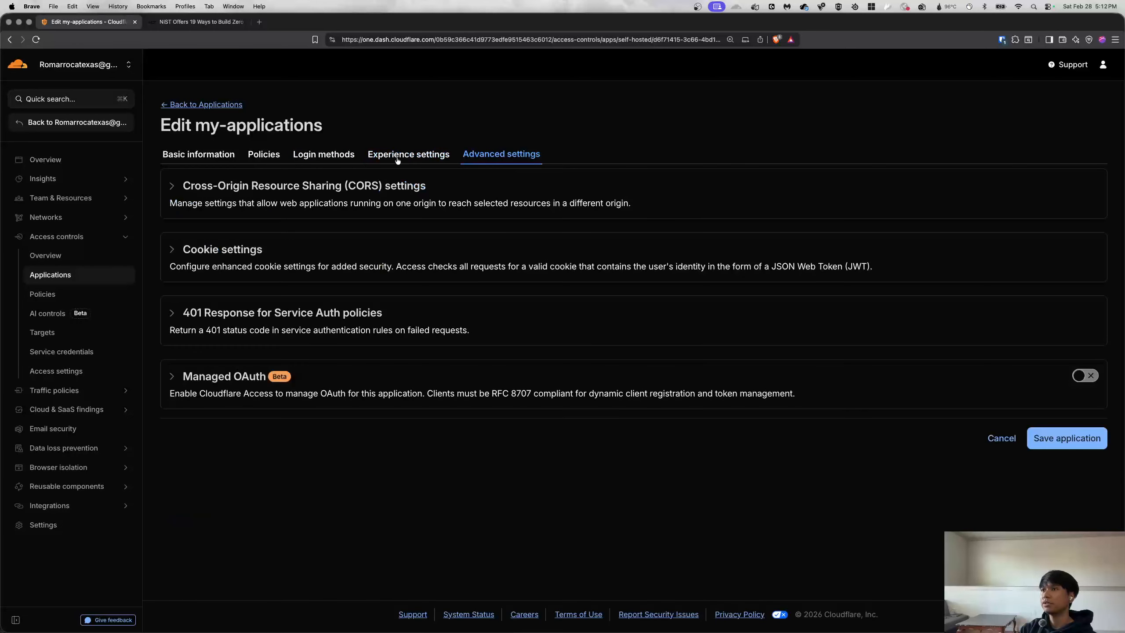
{"action": "left_click", "coordinate": [415, 160]}
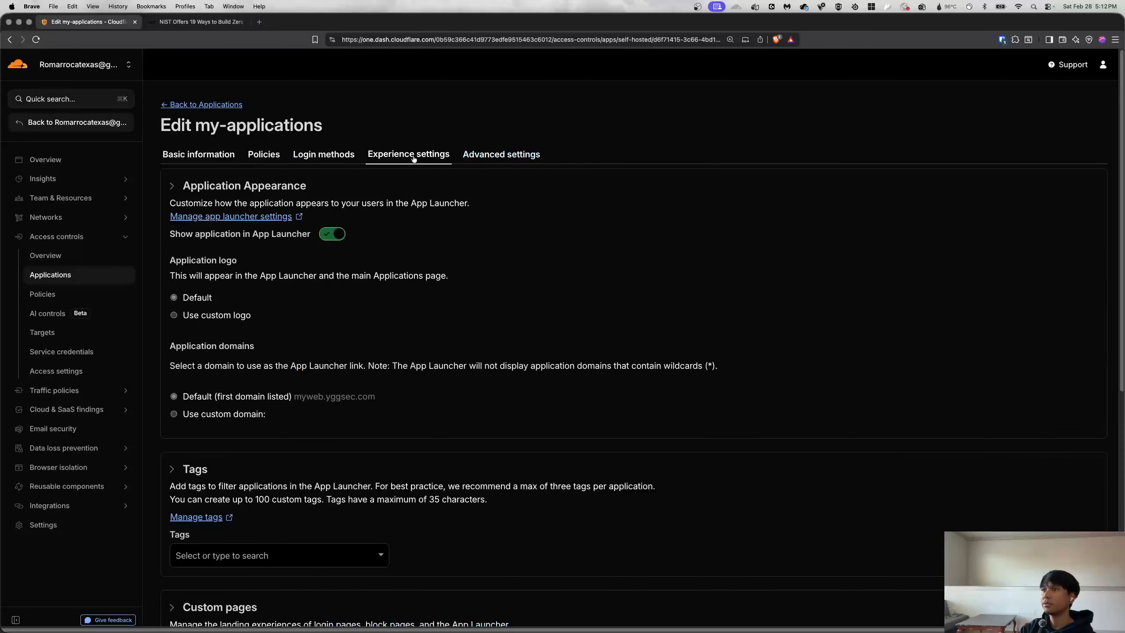
{"action": "left_click", "coordinate": [489, 164]}
{"action": "left_click", "coordinate": [264, 154]}
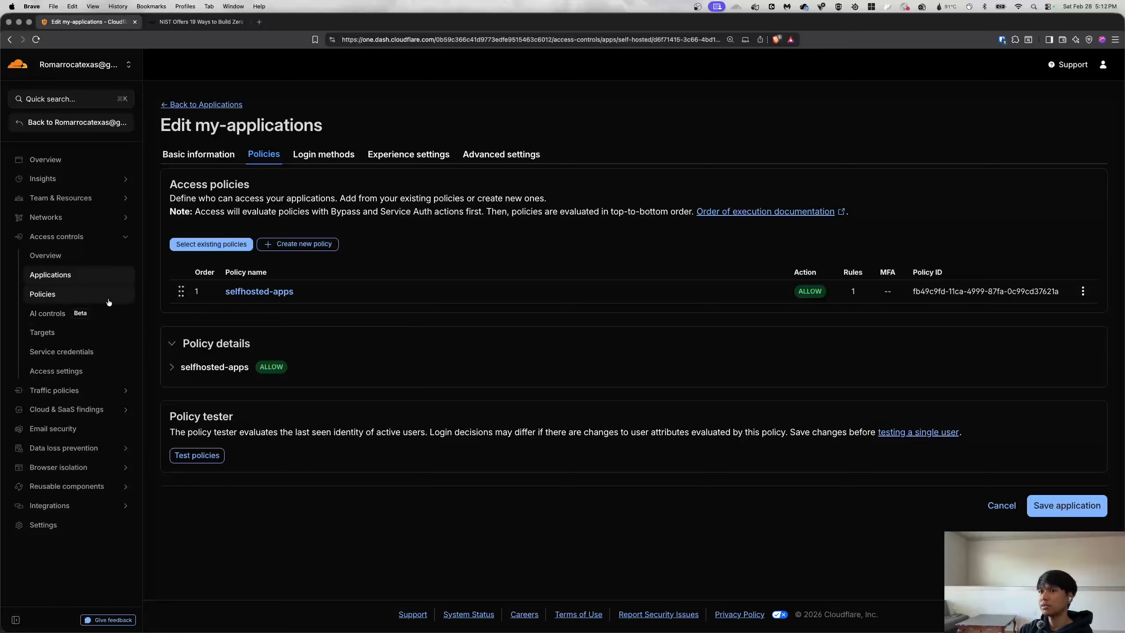
Browse the Applications list and my-applications' detail page to see its assigned policies.
{"action": "left_click", "coordinate": [46, 295]}
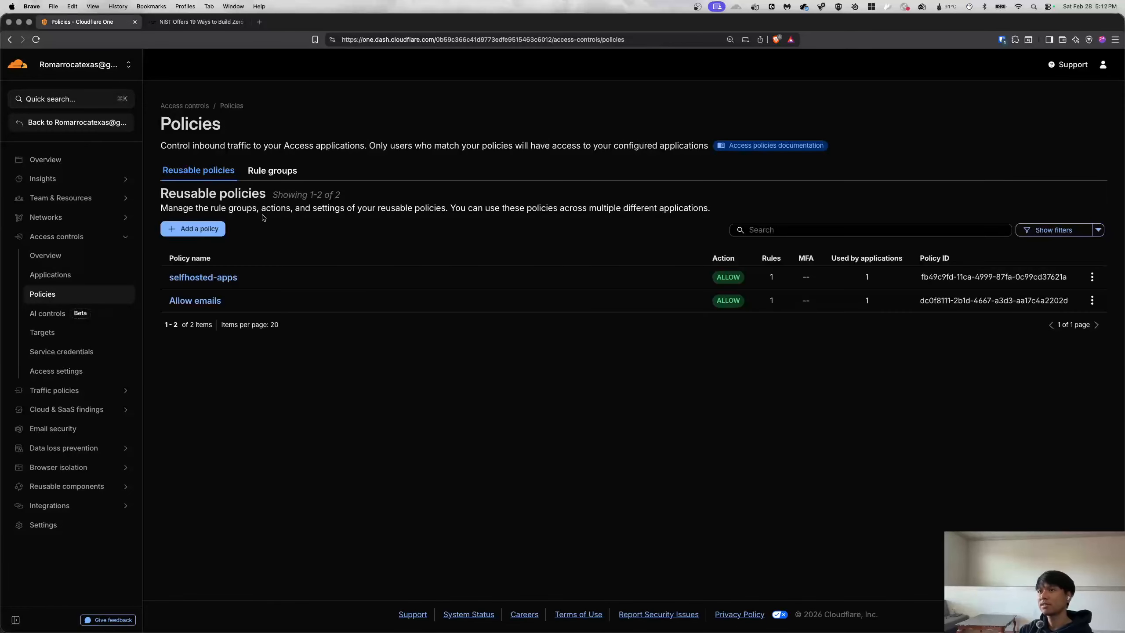
{"action": "left_click", "coordinate": [50, 275]}
{"action": "left_click", "coordinate": [203, 205]}
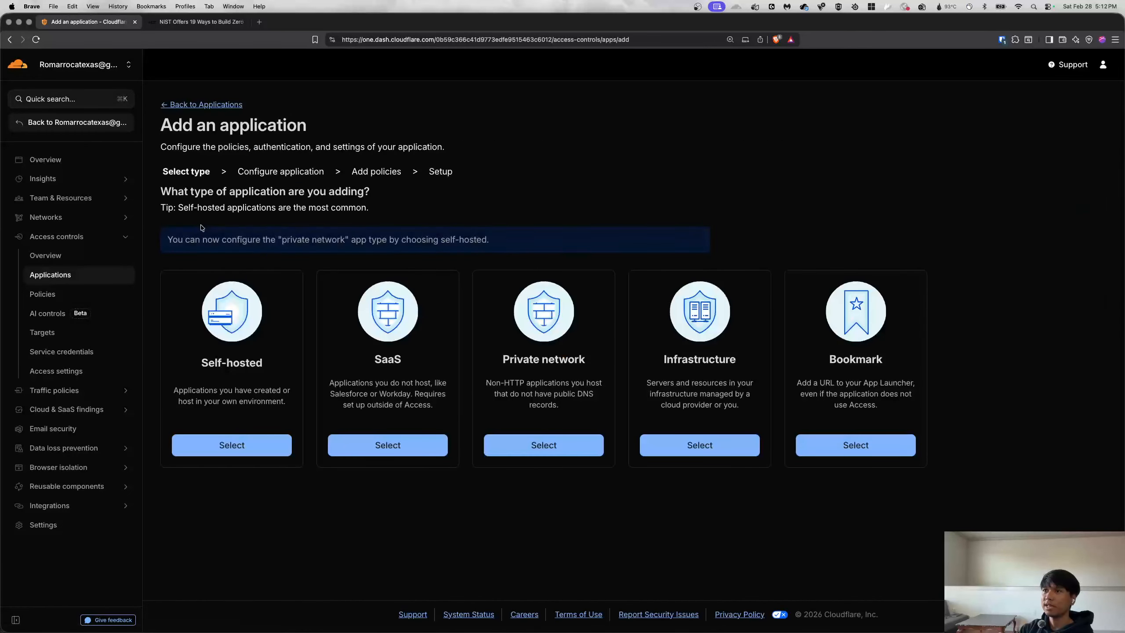
{"action": "left_click", "coordinate": [181, 105]}
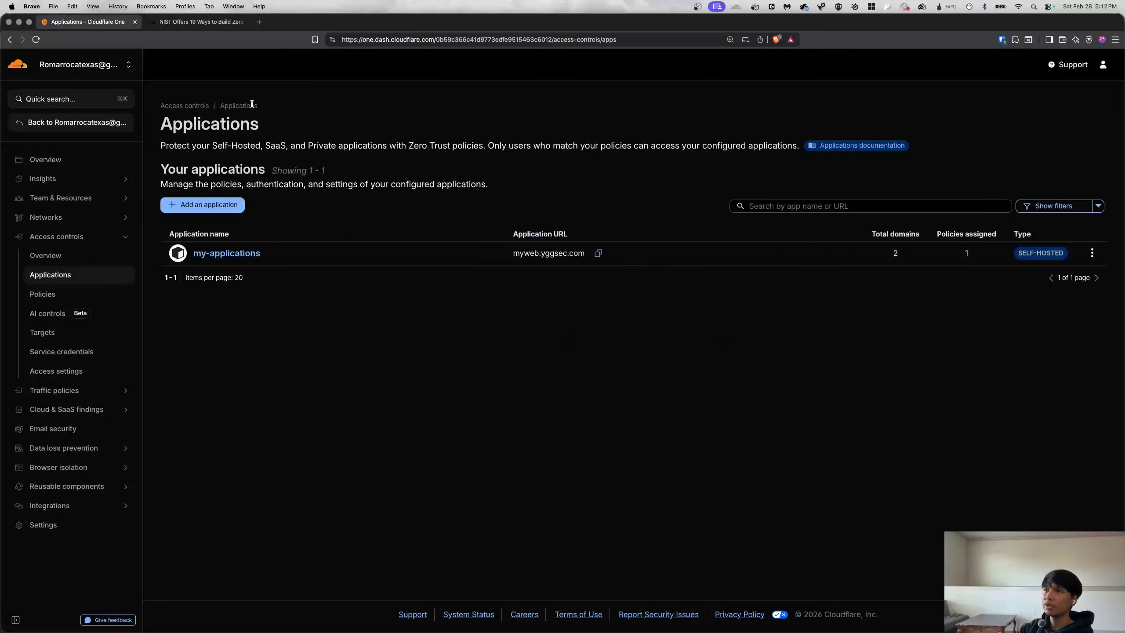
{"action": "left_click", "coordinate": [239, 253]}
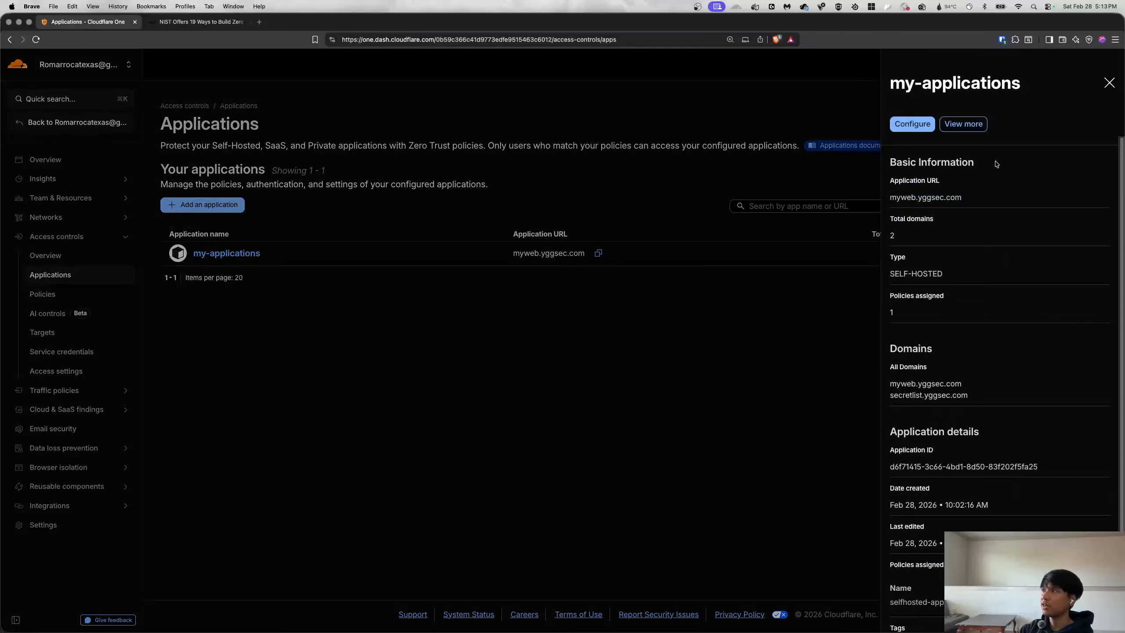
{"action": "left_click", "coordinate": [963, 124]}
{"action": "left_click", "coordinate": [255, 199]}
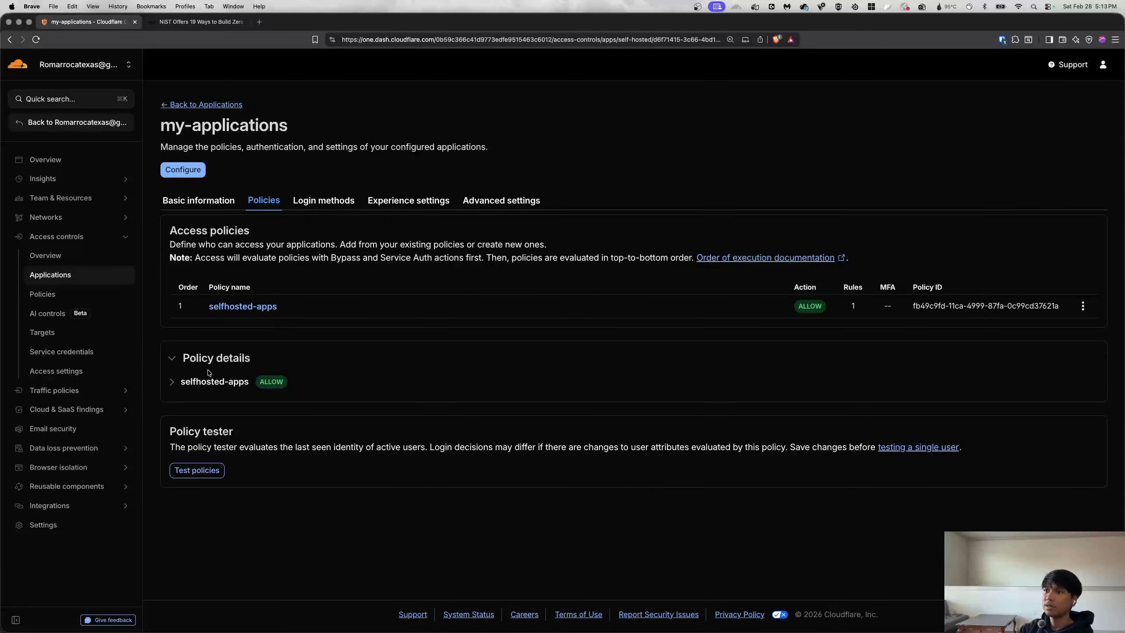
{"action": "left_click", "coordinate": [185, 105]}
Check my-applications' access policies in its editor, then view the reusable Policies list.
{"action": "left_click", "coordinate": [1090, 254]}
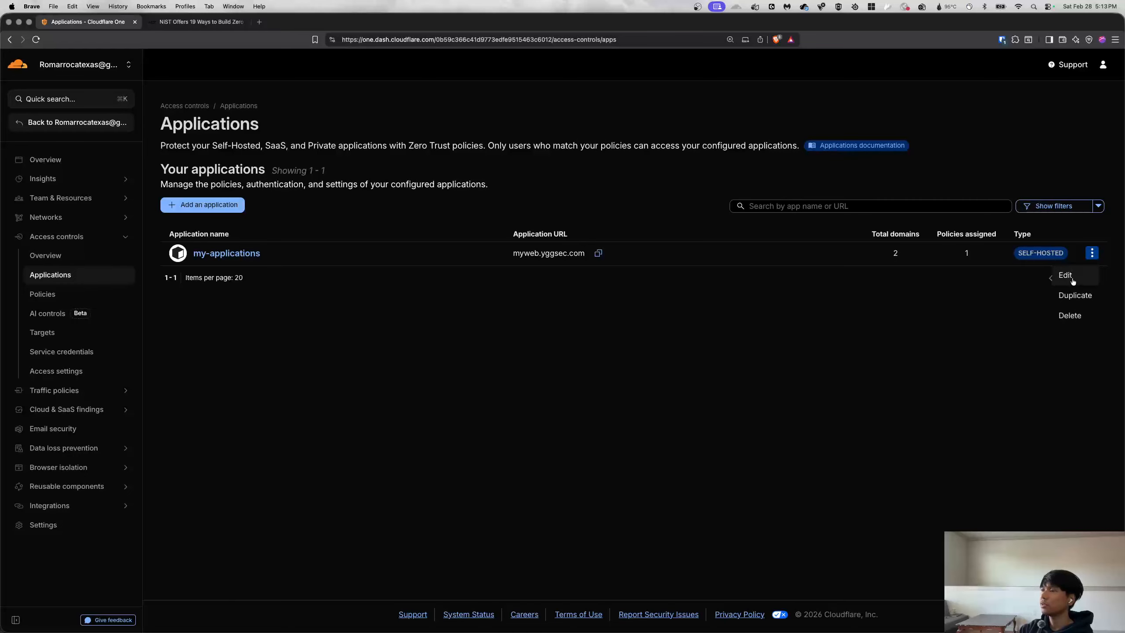
{"action": "left_click", "coordinate": [238, 258]}
{"action": "left_click", "coordinate": [905, 128]}
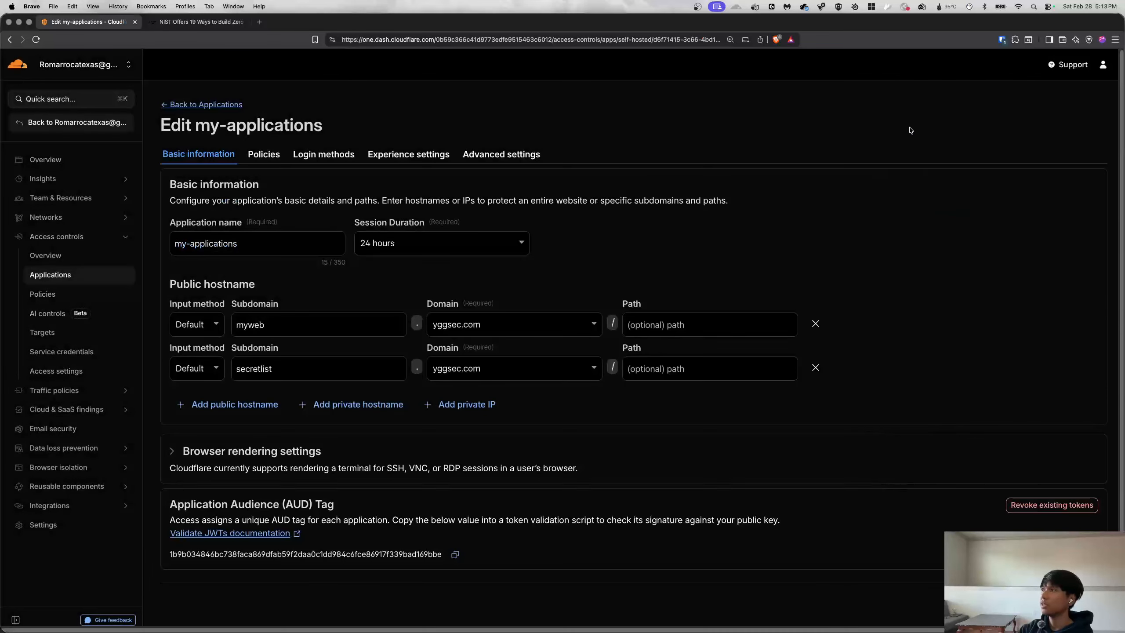
{"action": "left_click", "coordinate": [258, 156]}
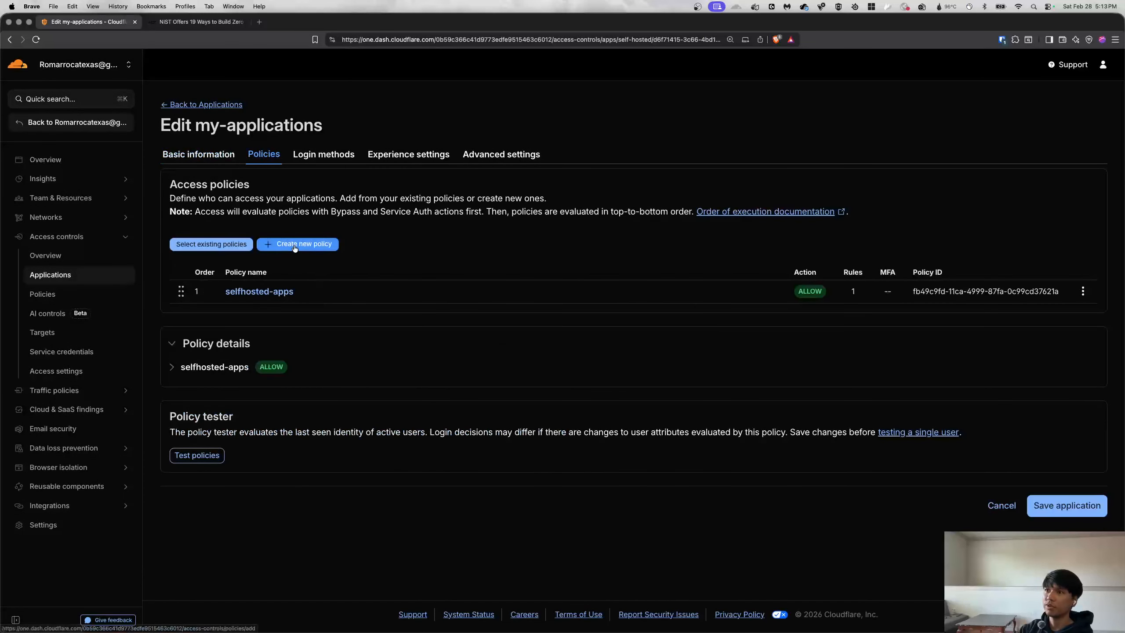
{"action": "left_click", "coordinate": [43, 300]}
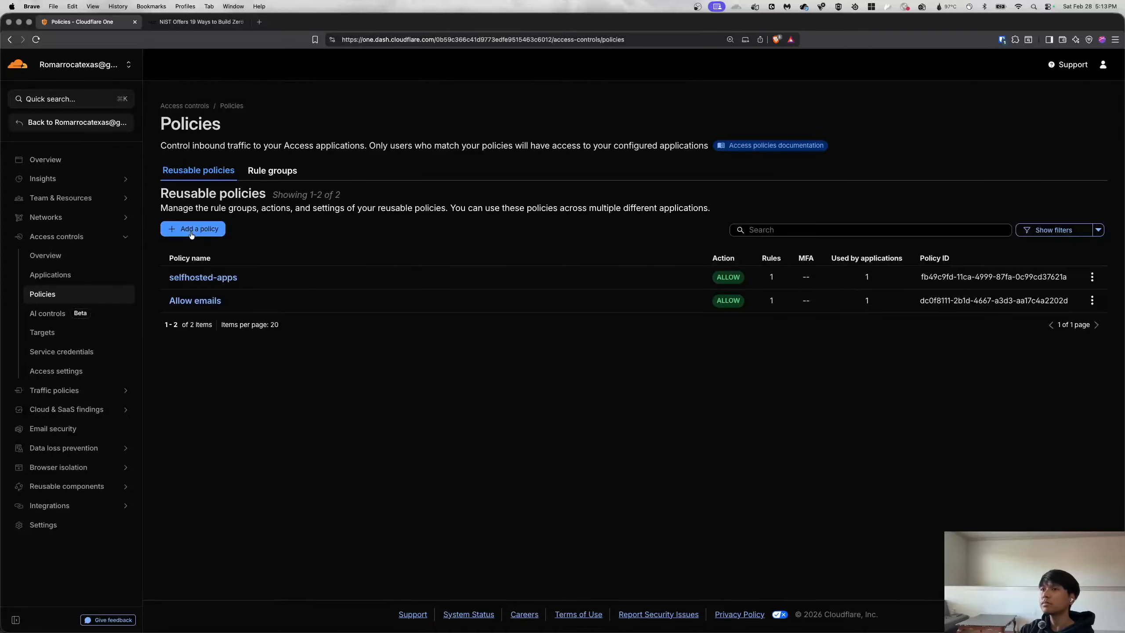
Drop the new-policy form and open the existing selfhosted-apps policy for editing.
{"action": "left_click", "coordinate": [191, 229]}
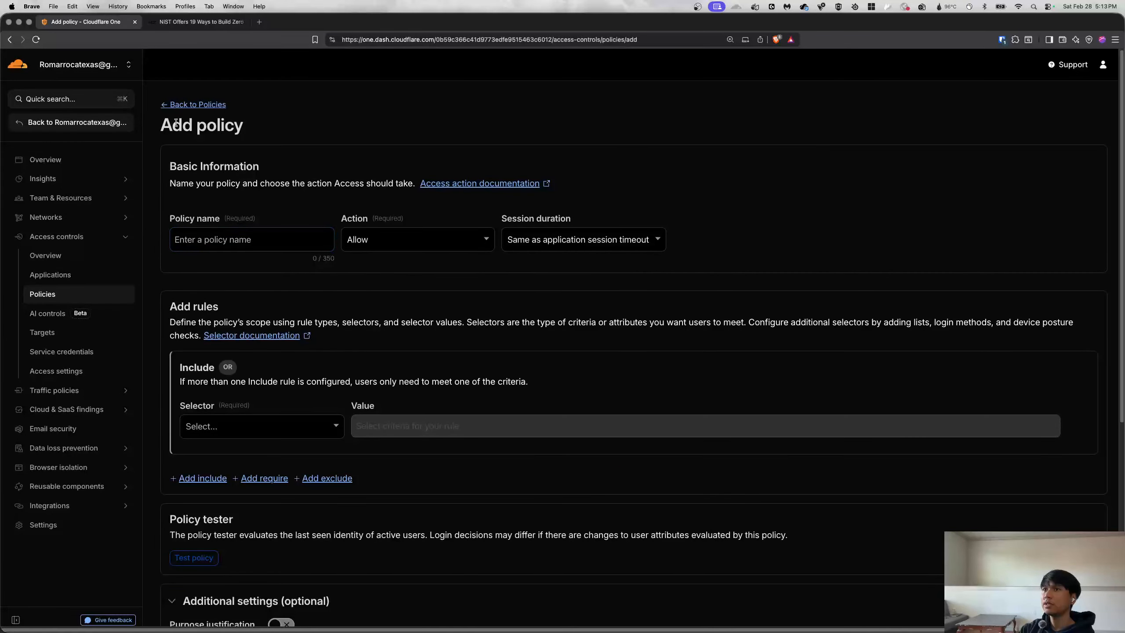
{"action": "left_click", "coordinate": [177, 105]}
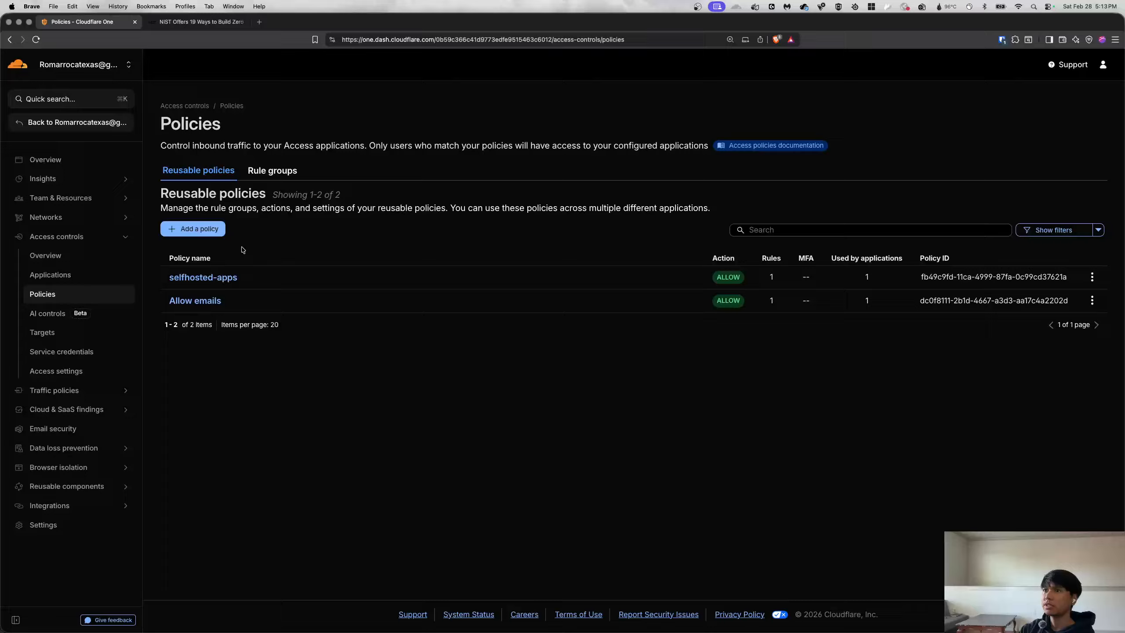
{"action": "left_click", "coordinate": [266, 285]}
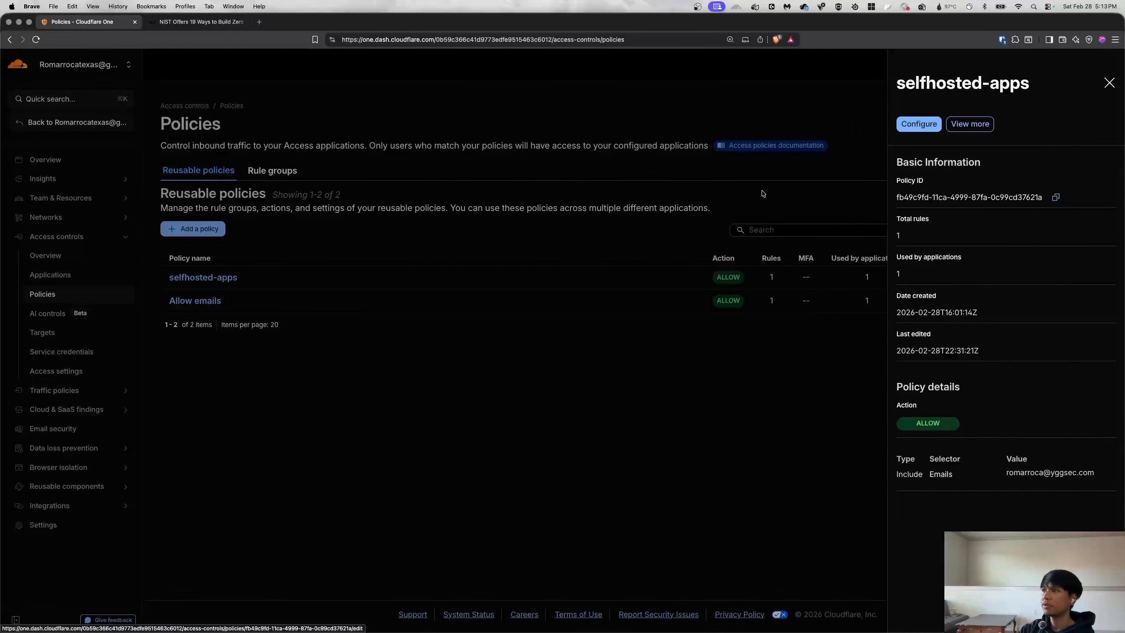
{"action": "left_click", "coordinate": [917, 124]}
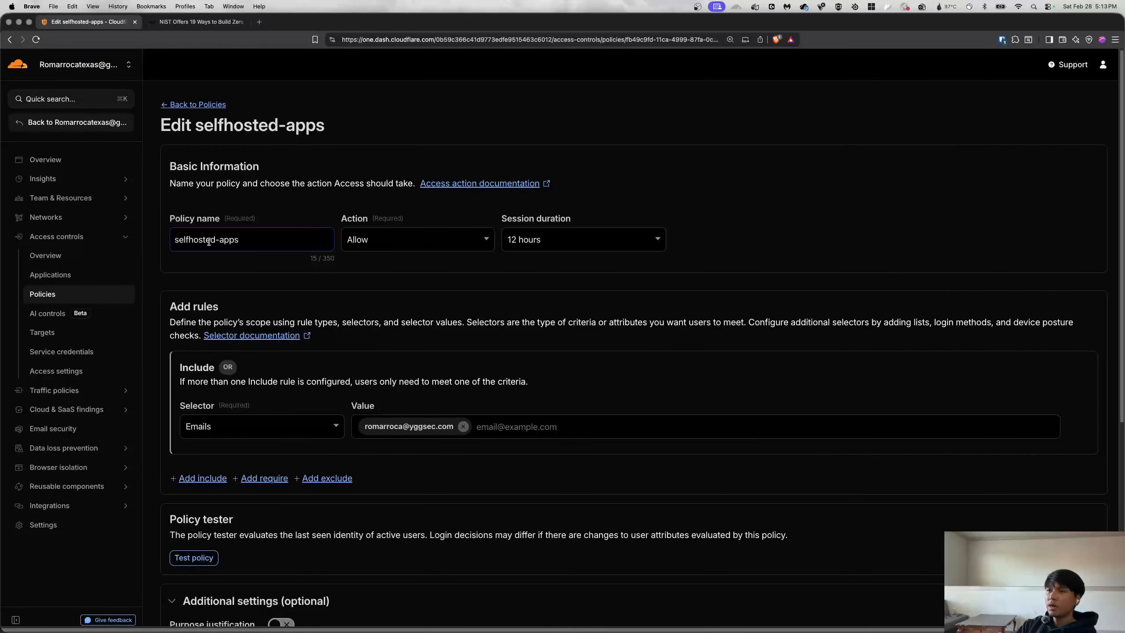
Review the policy's Allow action and keep the 12-hour session duration.
{"action": "left_click", "coordinate": [209, 240]}
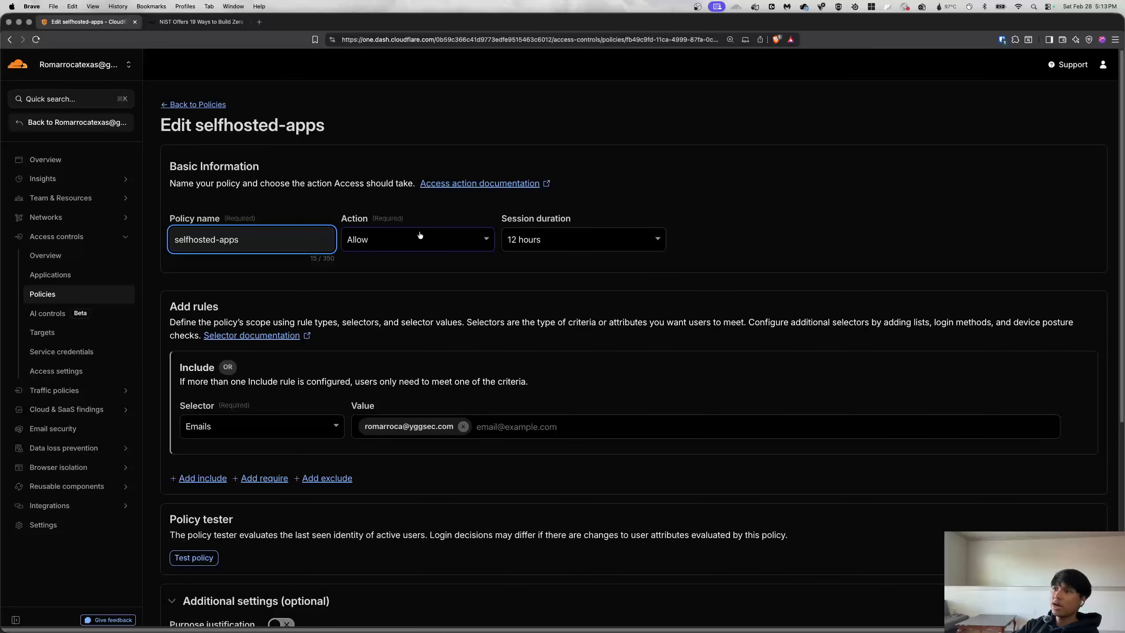
{"action": "left_click", "coordinate": [428, 249]}
{"action": "left_click", "coordinate": [592, 243]}
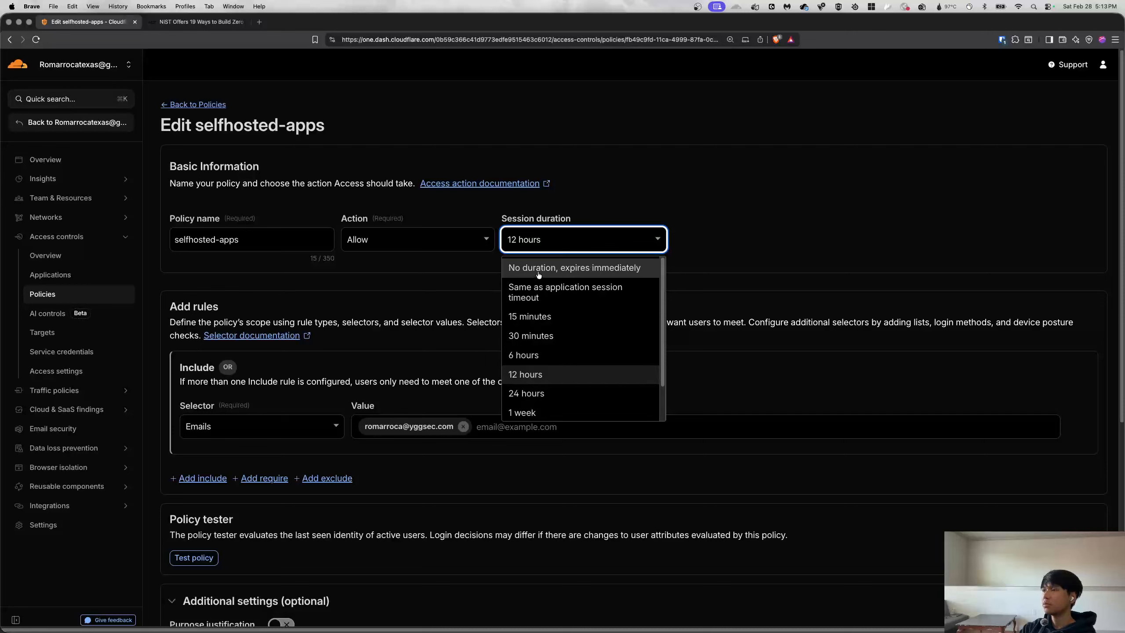
{"action": "scroll", "coordinate": [559, 397], "scroll_direction": "down", "scroll_amount": 2}
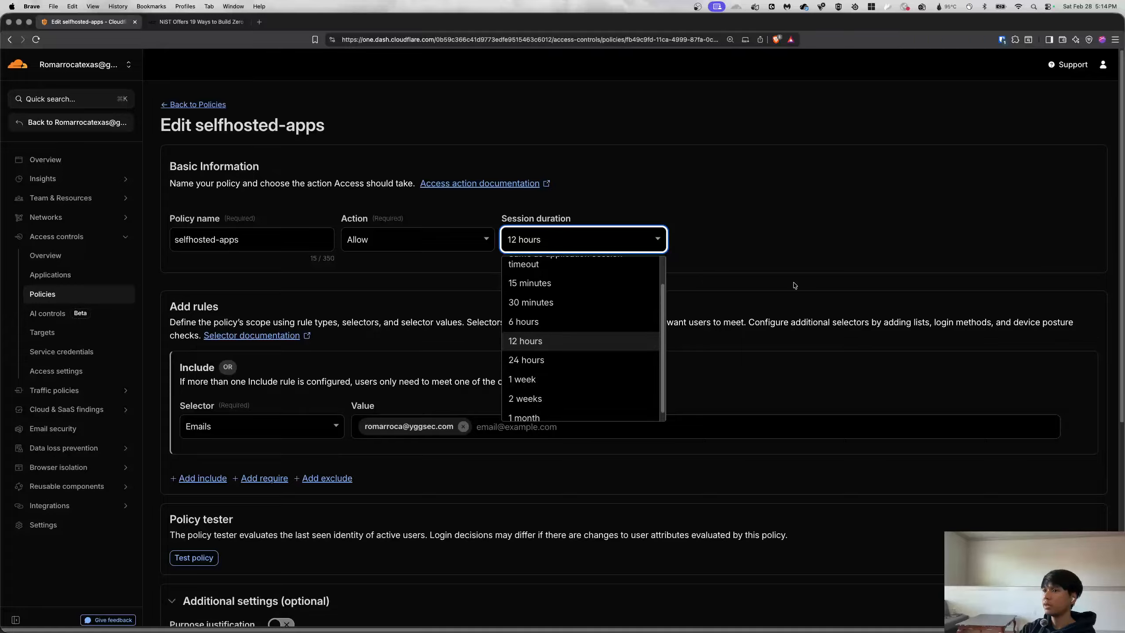
{"action": "left_click", "coordinate": [618, 340]}
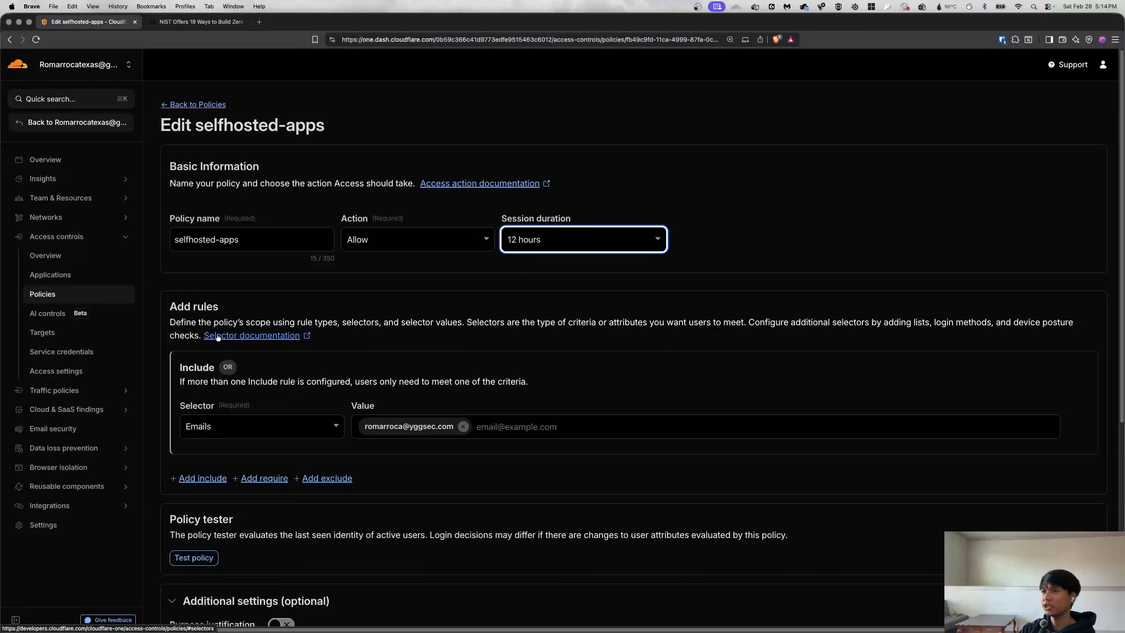
Review the email Include rule, then add an empty Require rule below it.
{"action": "double_click", "coordinate": [193, 306]}
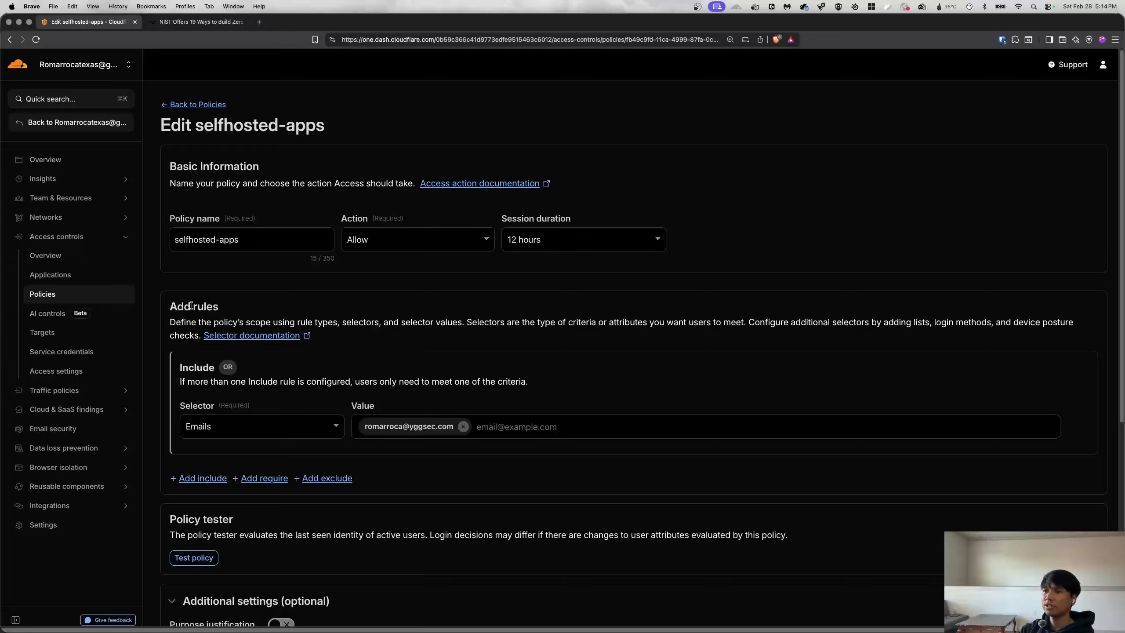
{"action": "double_click", "coordinate": [176, 307]}
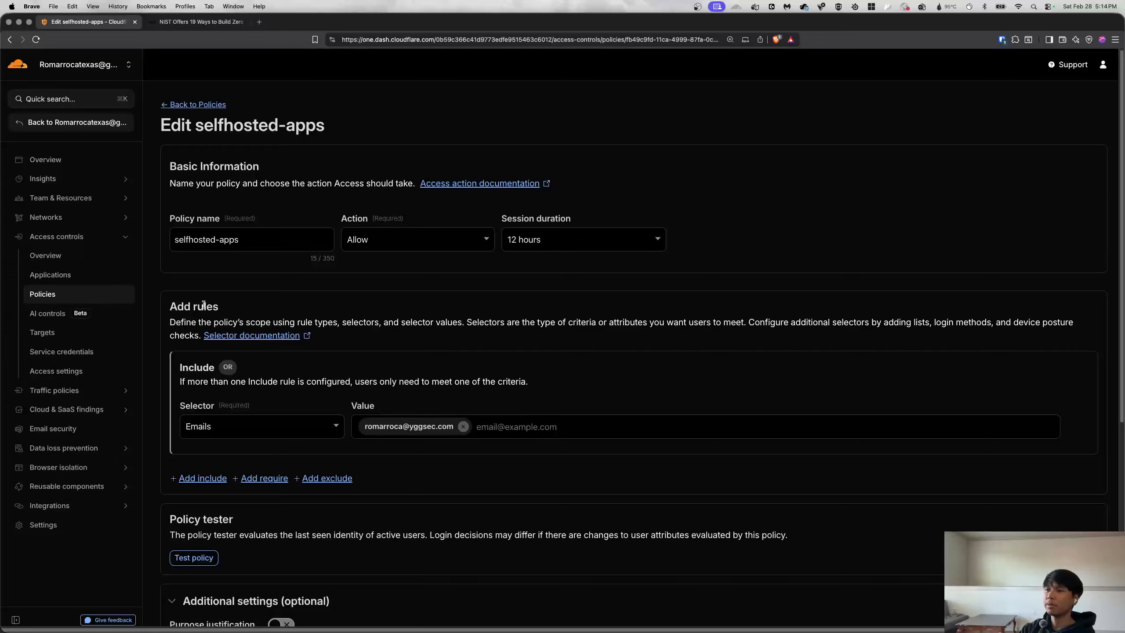
{"action": "double_click", "coordinate": [204, 307]}
{"action": "left_click", "coordinate": [175, 309]}
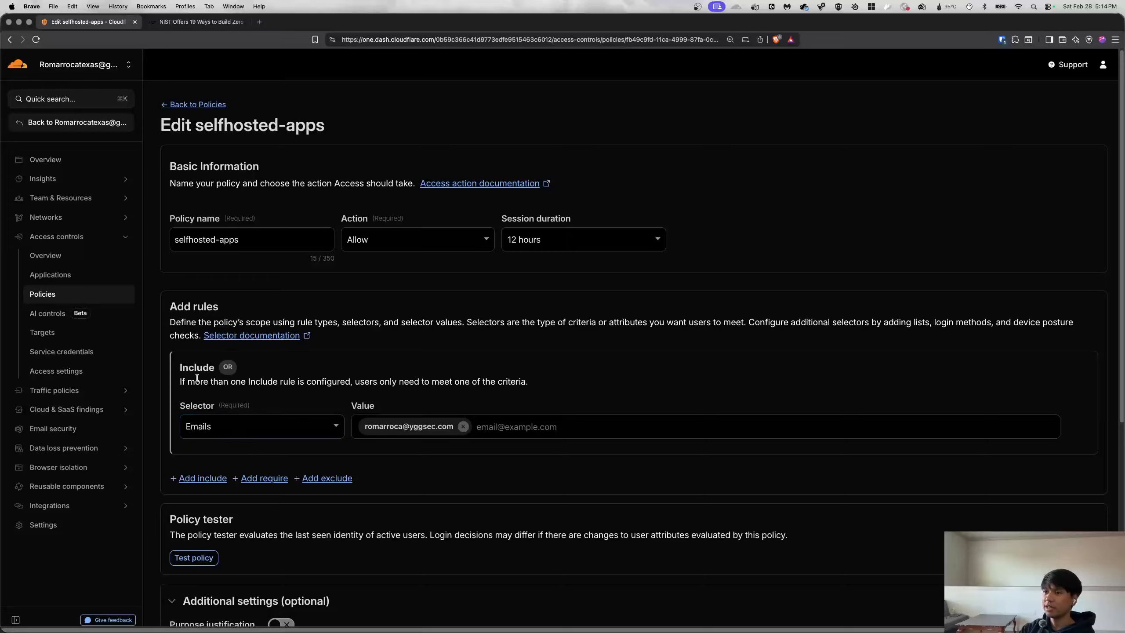
{"action": "left_click", "coordinate": [429, 427]}
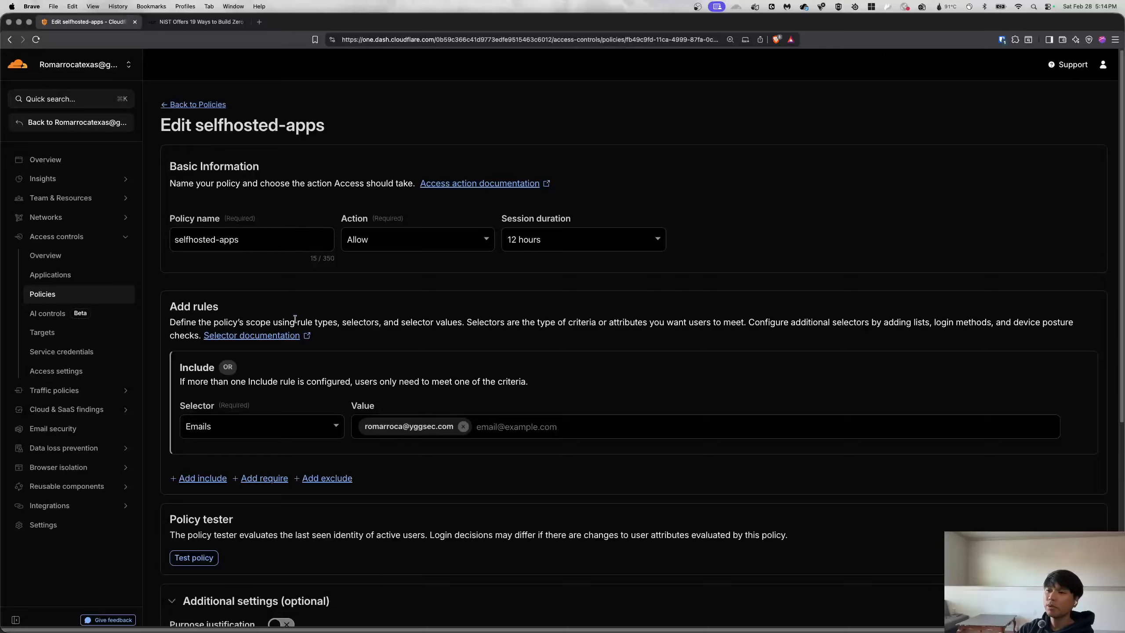
{"action": "left_click", "coordinate": [535, 427]}
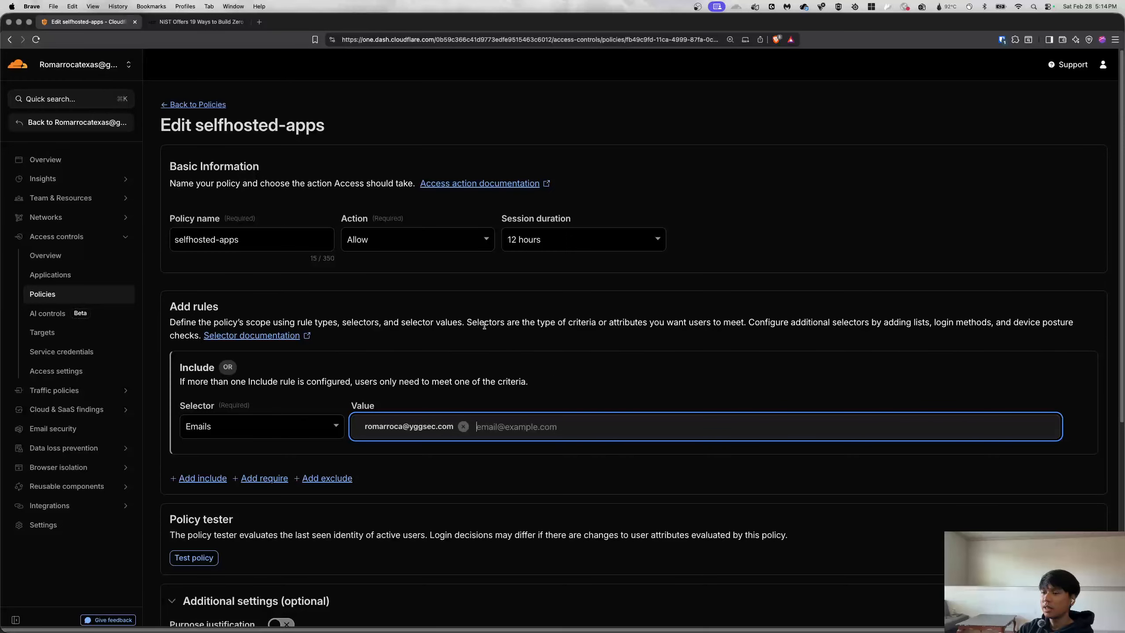
{"action": "left_click", "coordinate": [494, 361]}
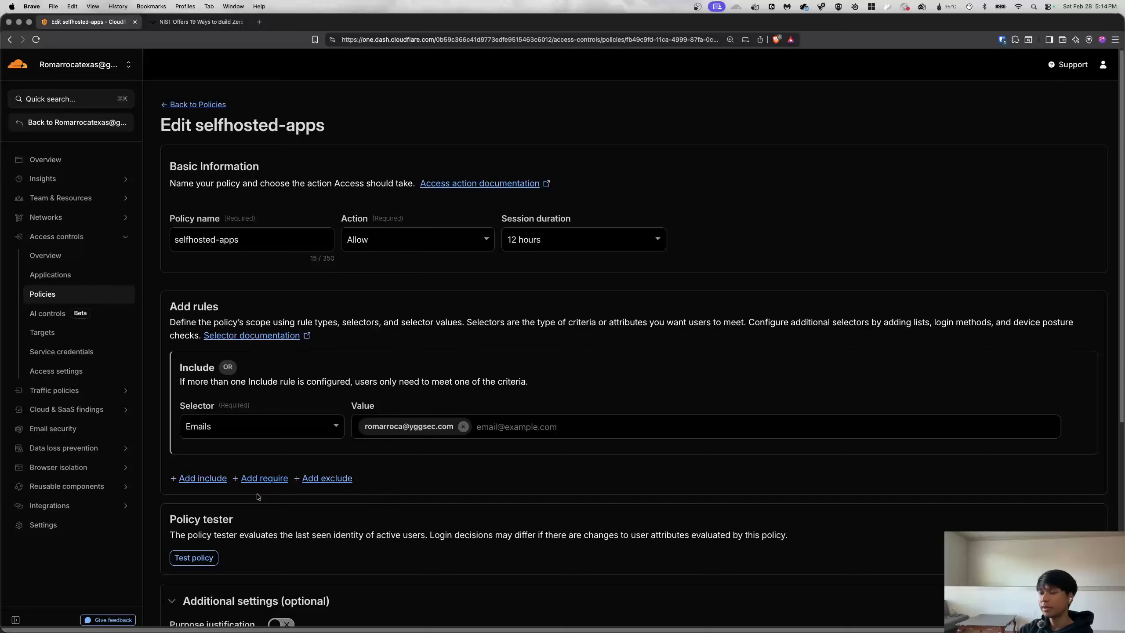
{"action": "left_click", "coordinate": [264, 478]}
Require Azure Groups value remote-clients and test the policy, which shows 1 user blocked.
{"action": "scroll", "coordinate": [286, 411], "scroll_direction": "down", "scroll_amount": 3}
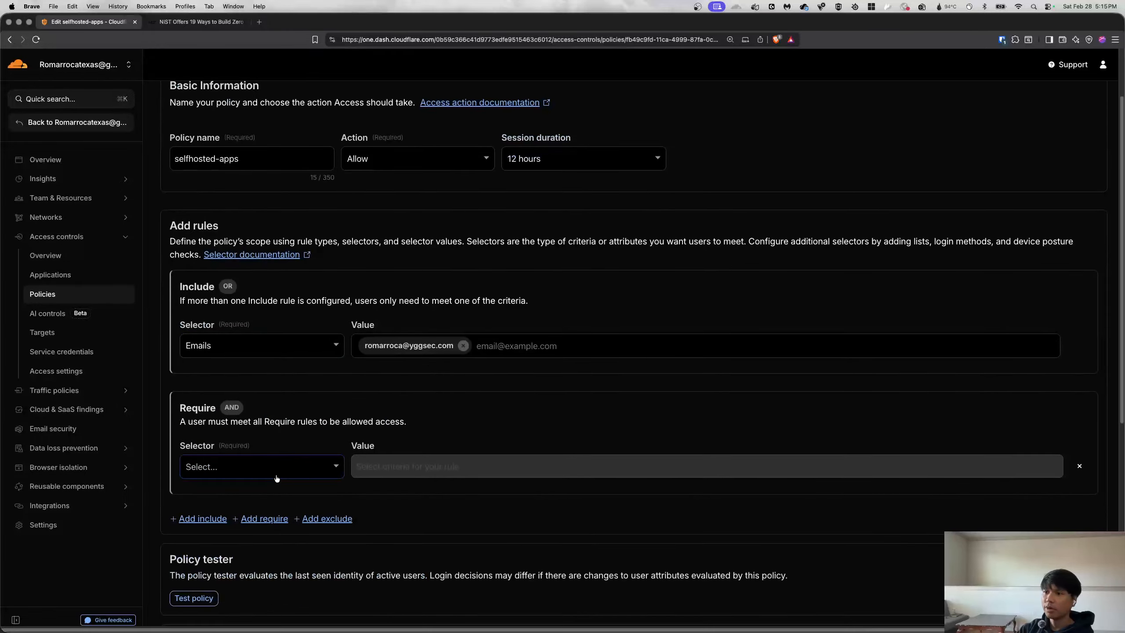
{"action": "left_click", "coordinate": [262, 445]}
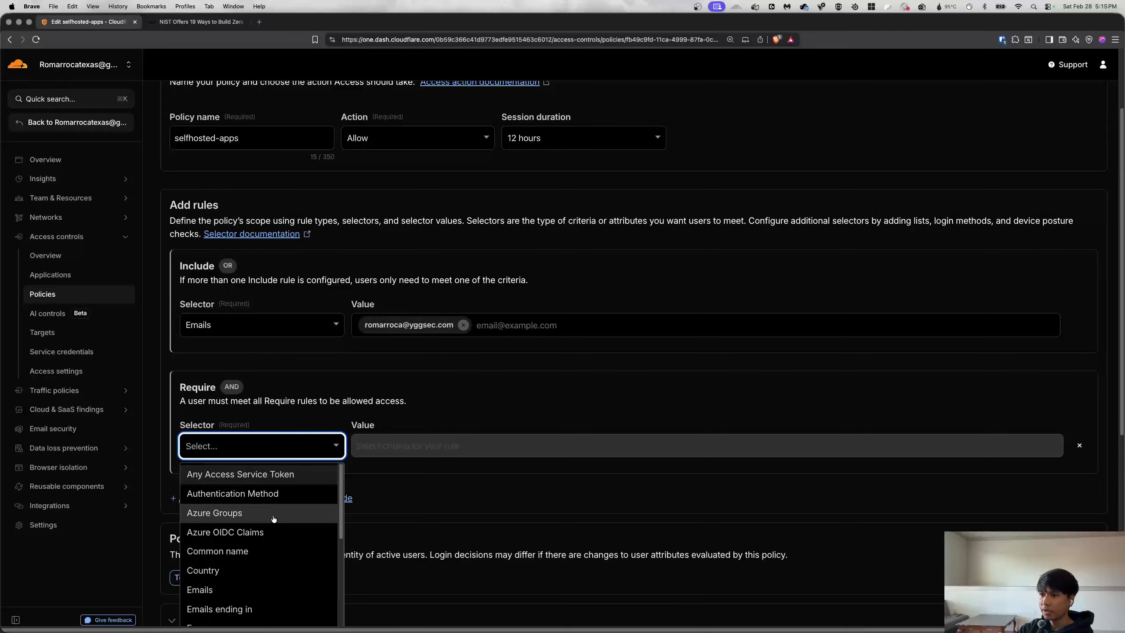
{"action": "scroll", "coordinate": [277, 514], "scroll_direction": "down", "scroll_amount": 2}
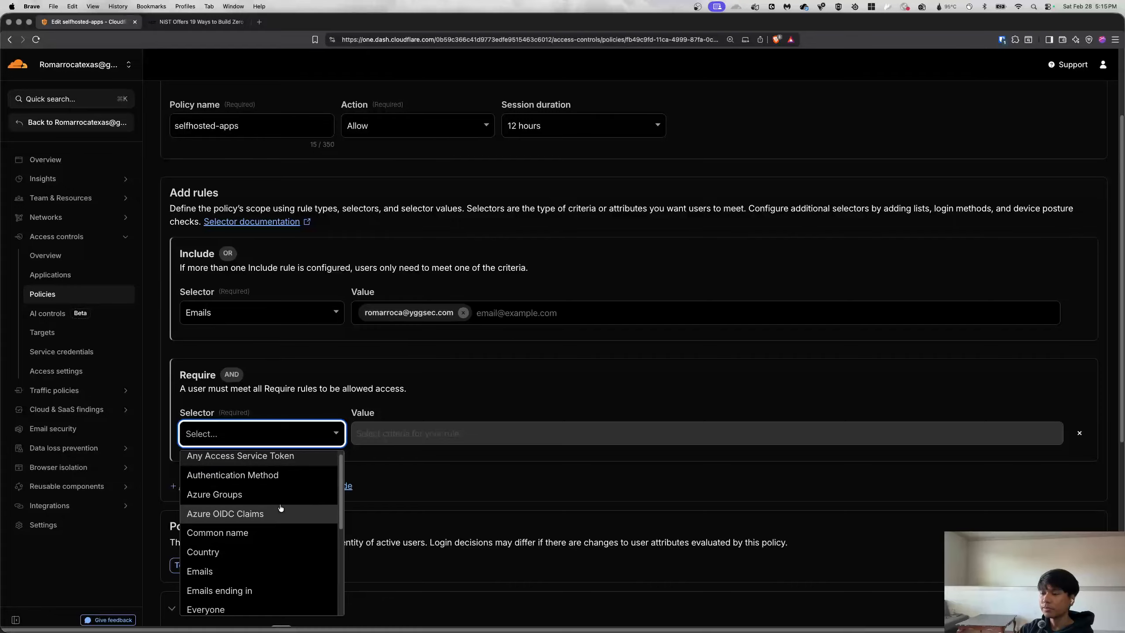
{"action": "scroll", "coordinate": [280, 507], "scroll_direction": "down", "scroll_amount": 5}
{"action": "scroll", "coordinate": [275, 567], "scroll_direction": "up", "scroll_amount": 8}
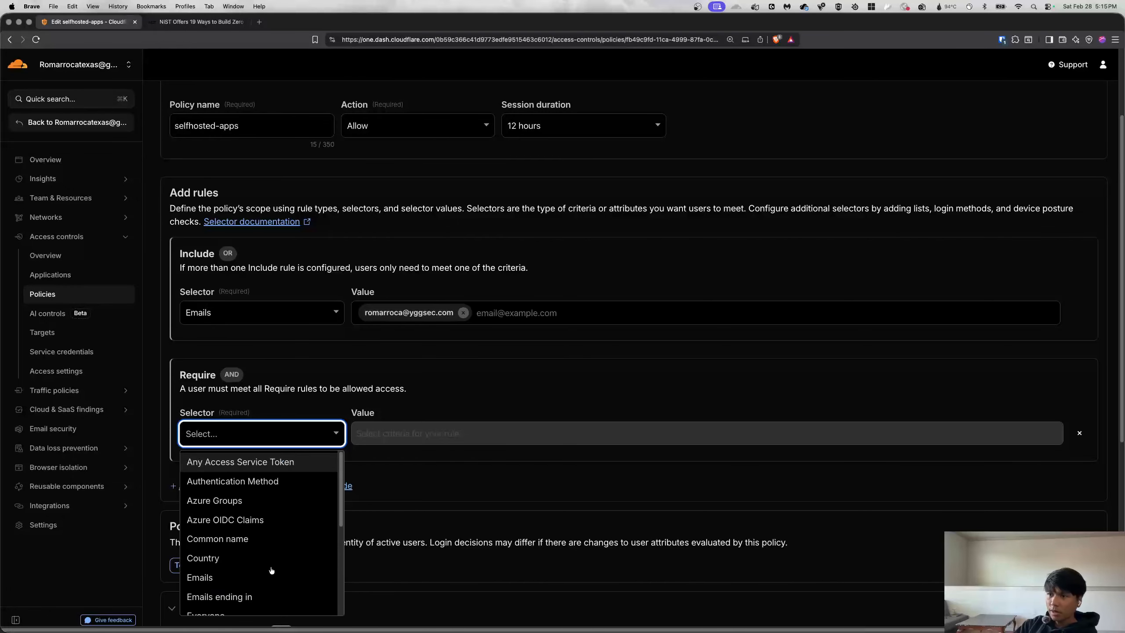
{"action": "left_click", "coordinate": [220, 500]}
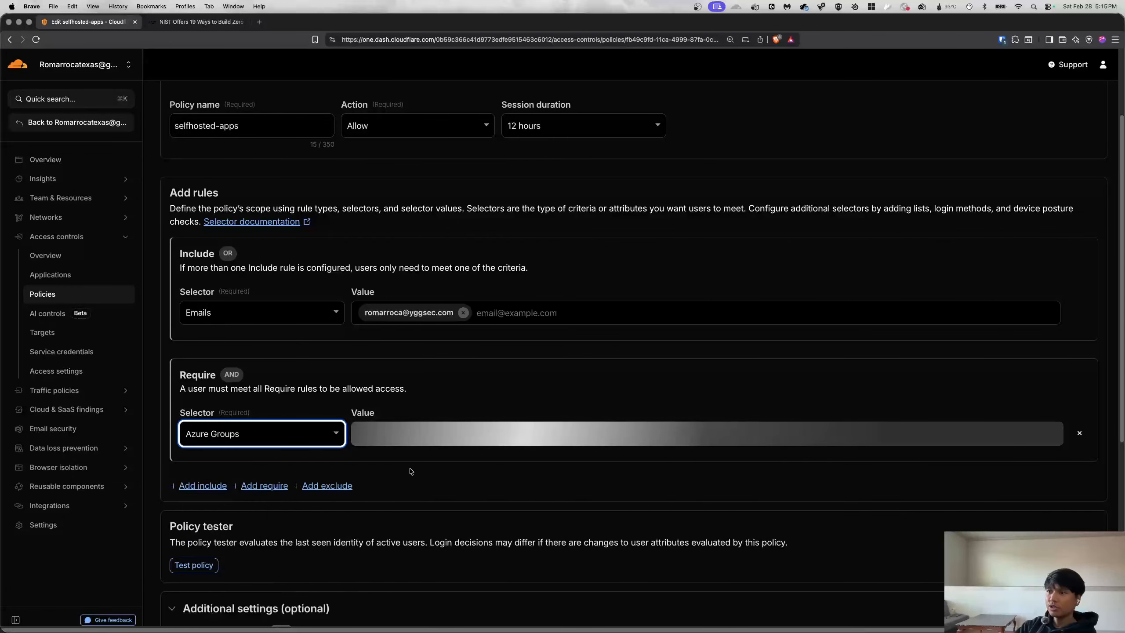
{"action": "left_click", "coordinate": [388, 442]}
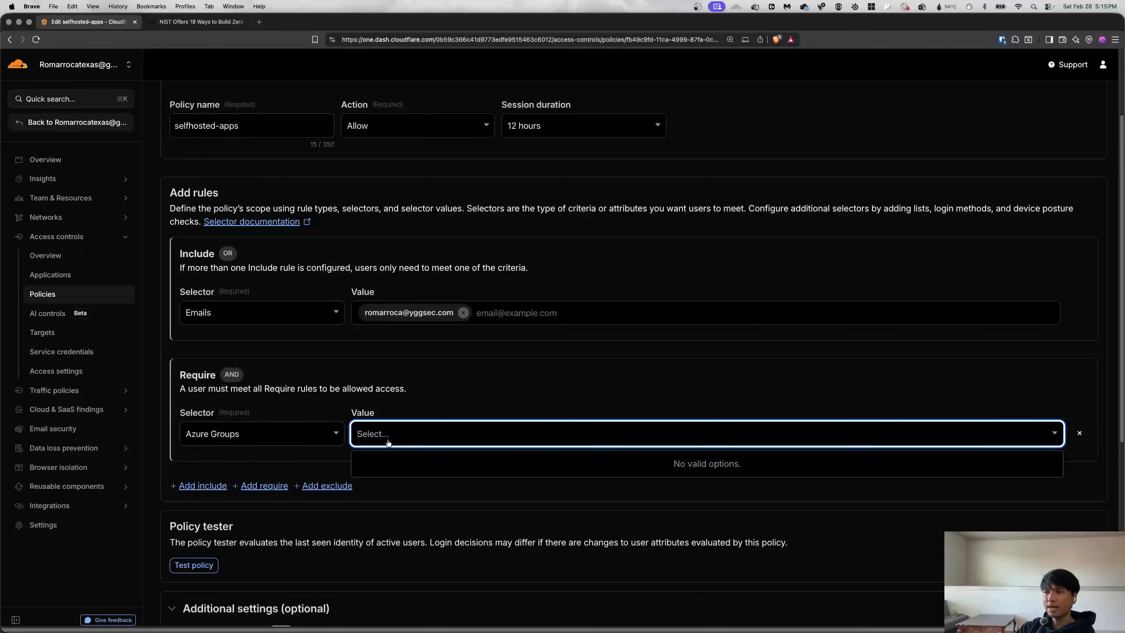
{"action": "type", "text": "remote-"}
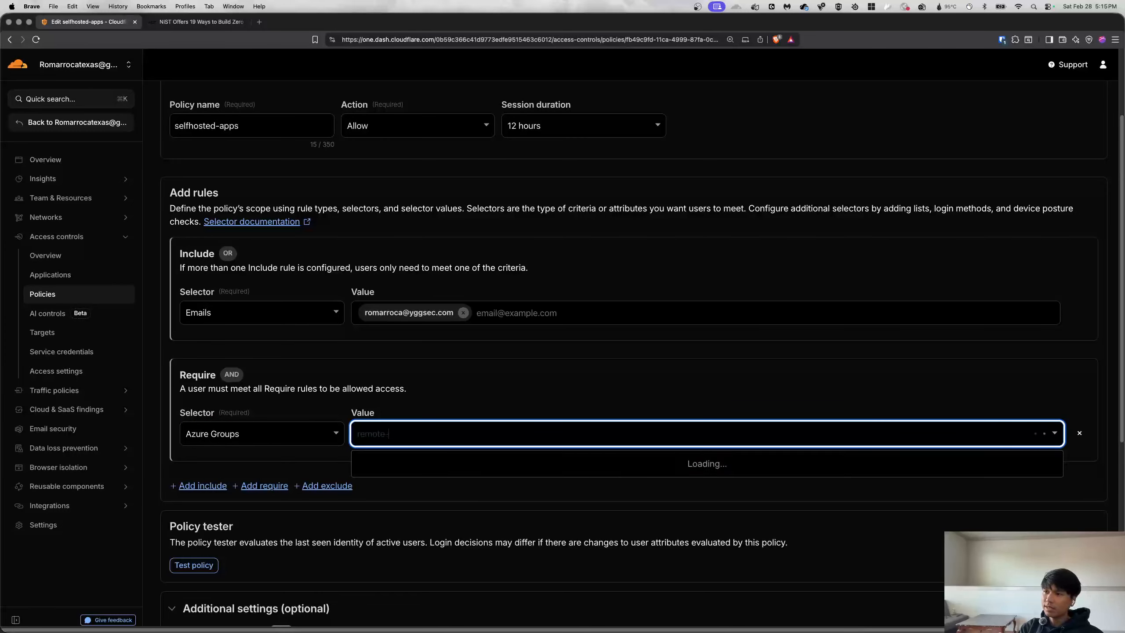
{"action": "type", "text": "clients"}
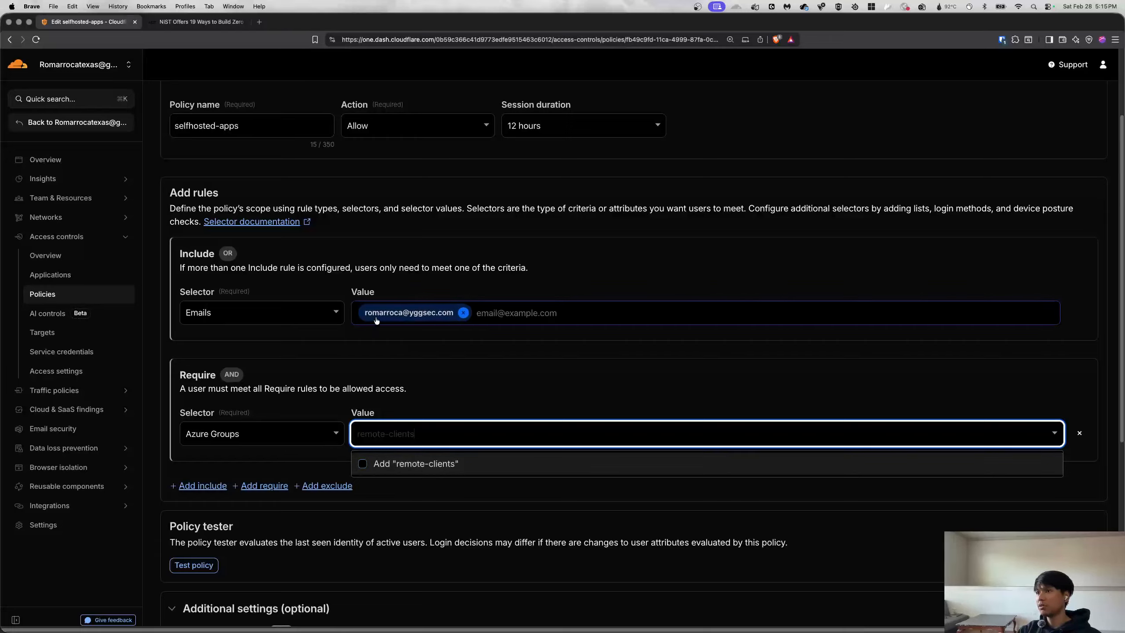
{"action": "left_click", "coordinate": [428, 465]}
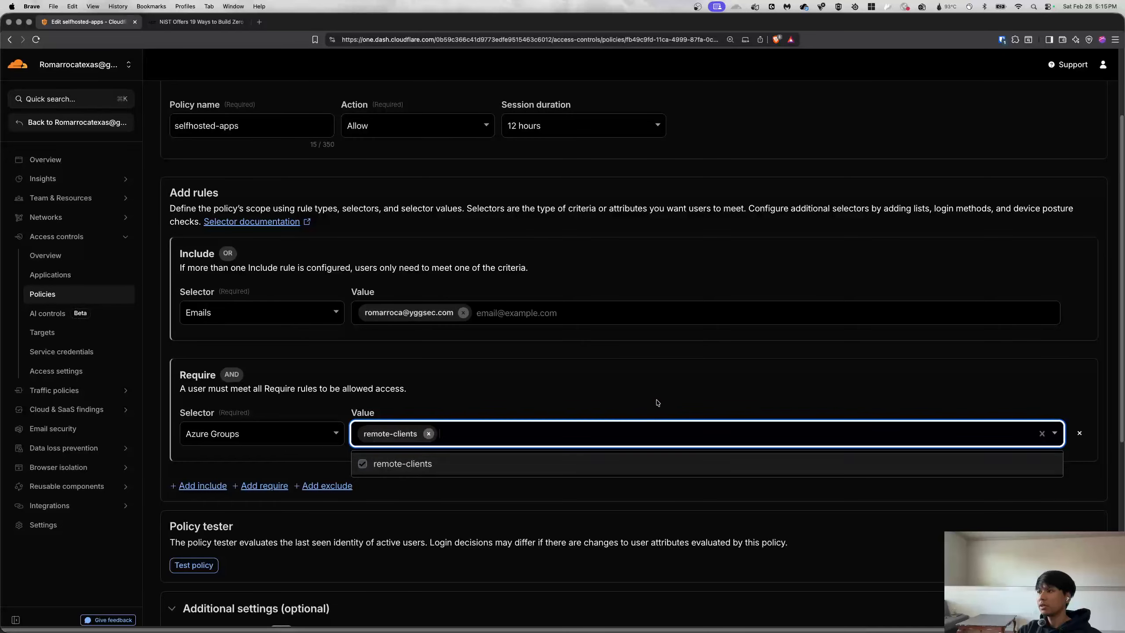
{"action": "left_click", "coordinate": [586, 497]}
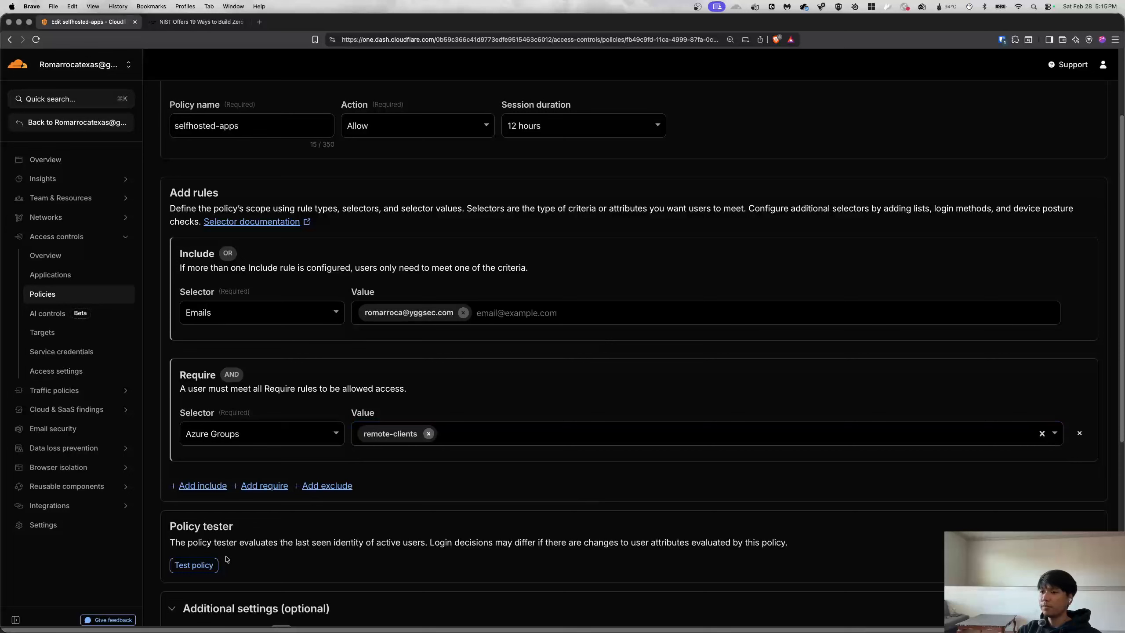
{"action": "left_click", "coordinate": [195, 565]}
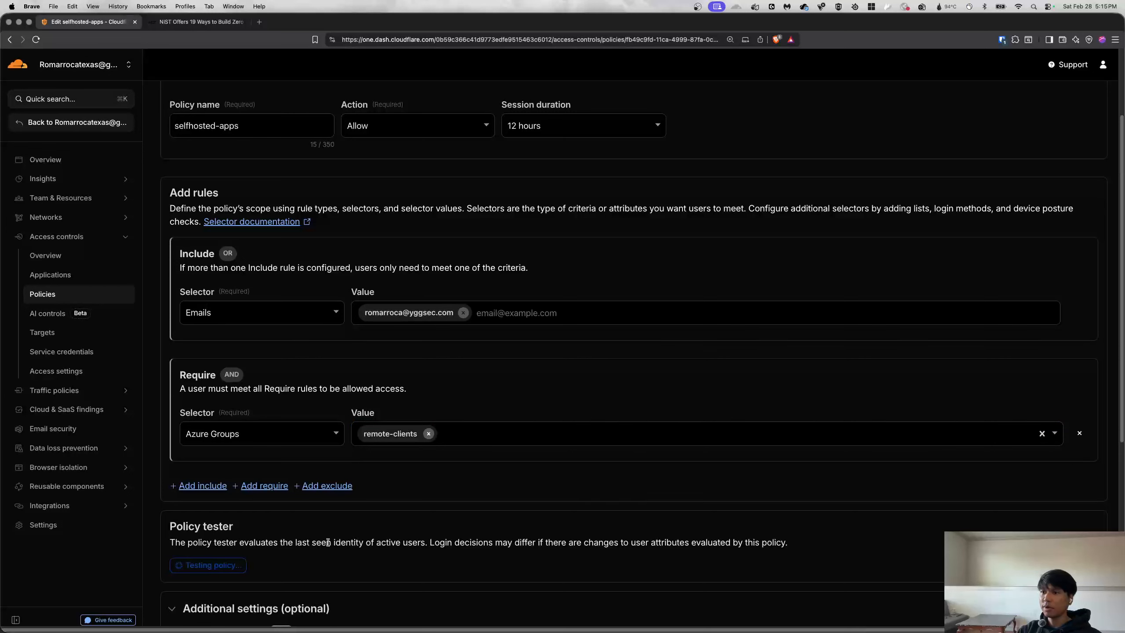
{"action": "scroll", "coordinate": [368, 533], "scroll_direction": "down", "scroll_amount": 2}
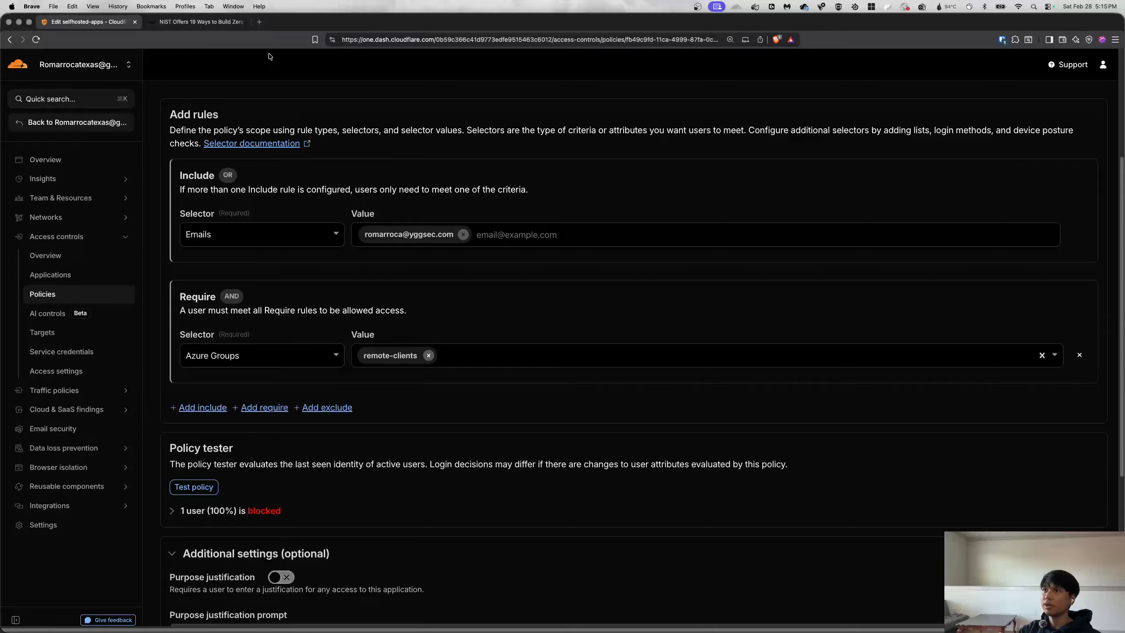
Delete the Azure Groups Require rule and re-test, now showing 1 user (100%) approved.
{"action": "left_click", "coordinate": [428, 355]}
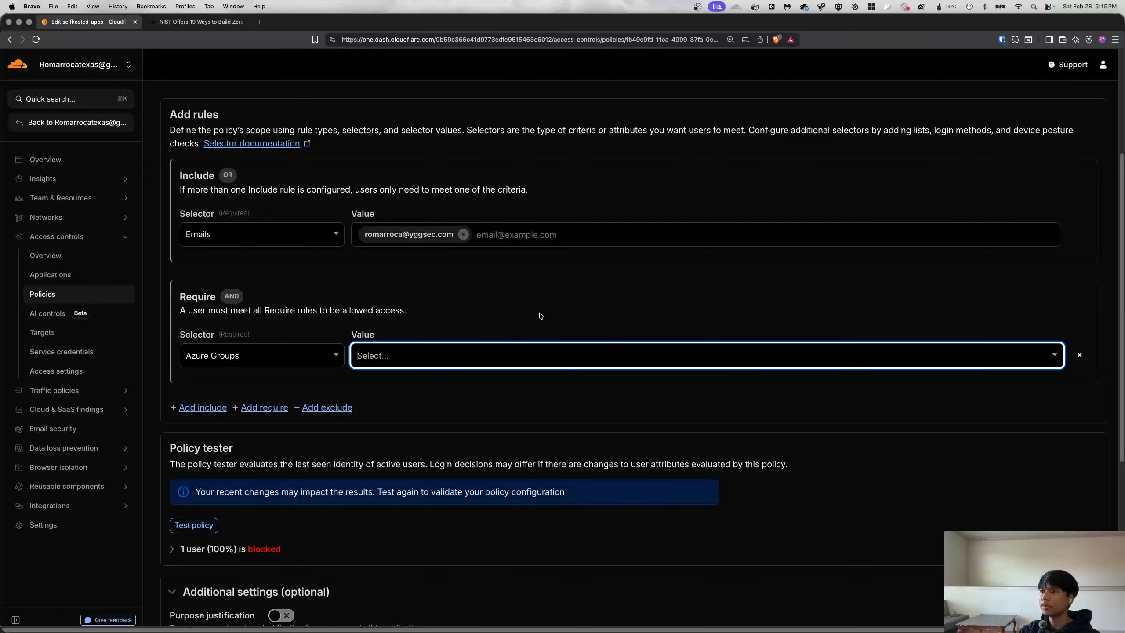
{"action": "left_click", "coordinate": [1079, 356]}
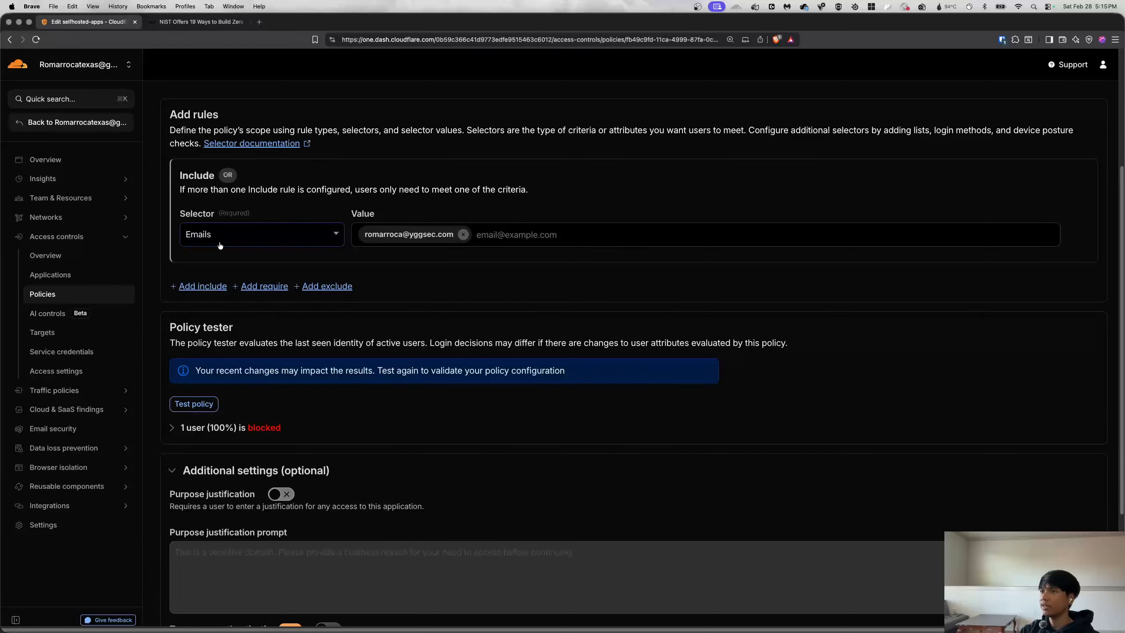
{"action": "scroll", "coordinate": [279, 340], "scroll_direction": "up", "scroll_amount": 2}
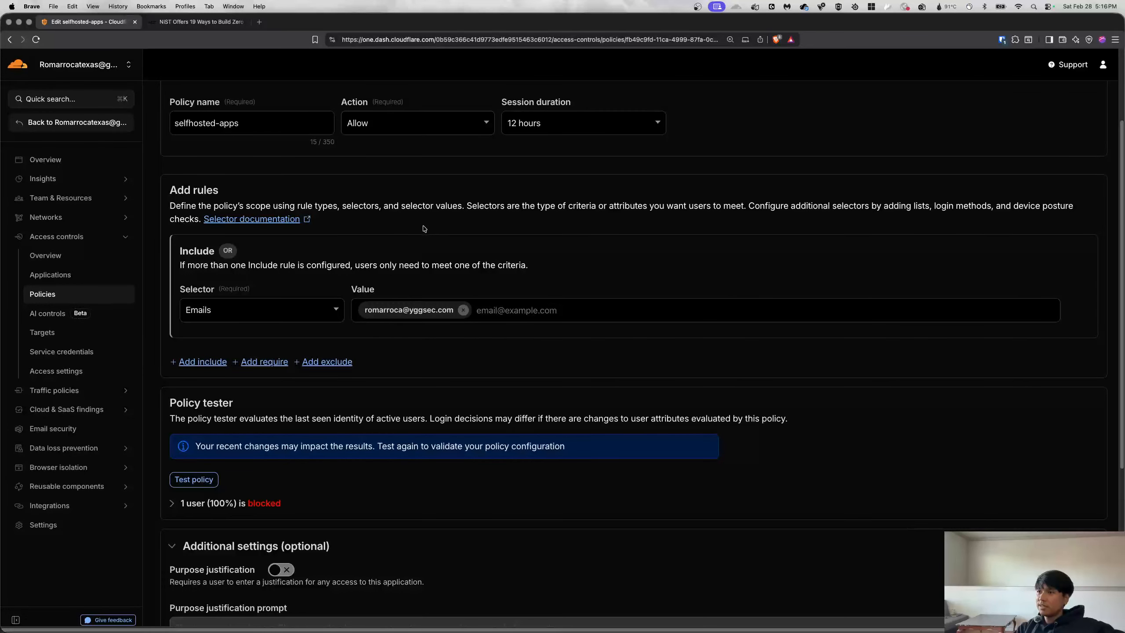
{"action": "scroll", "coordinate": [428, 407], "scroll_direction": "down", "scroll_amount": 2}
{"action": "scroll", "coordinate": [465, 395], "scroll_direction": "up", "scroll_amount": 5}
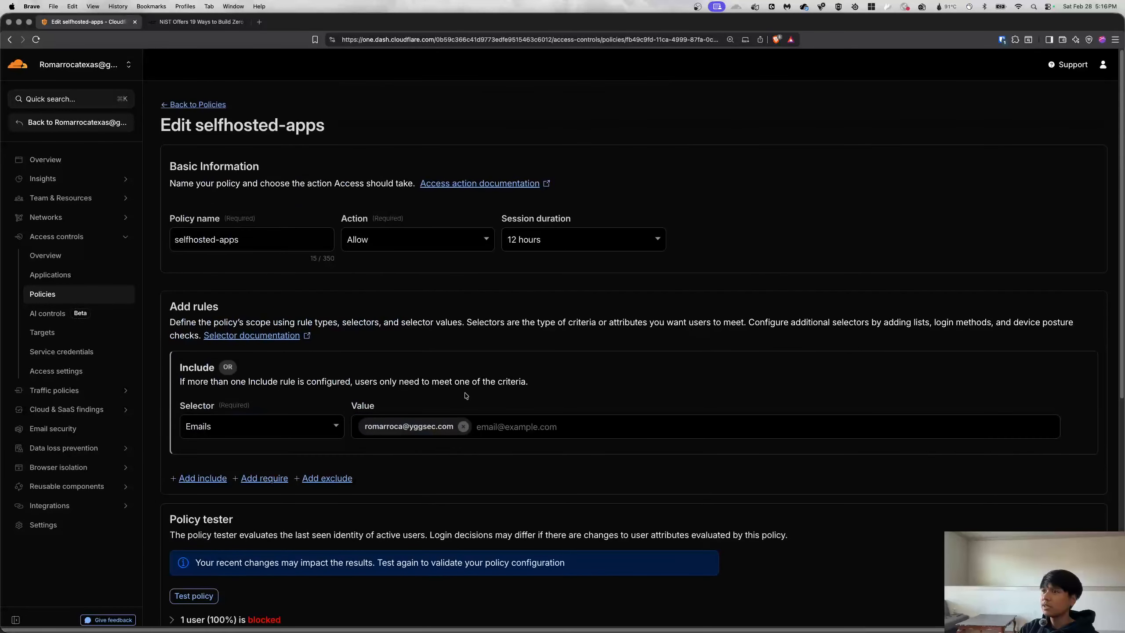
{"action": "scroll", "coordinate": [979, 477], "scroll_direction": "down", "scroll_amount": 7}
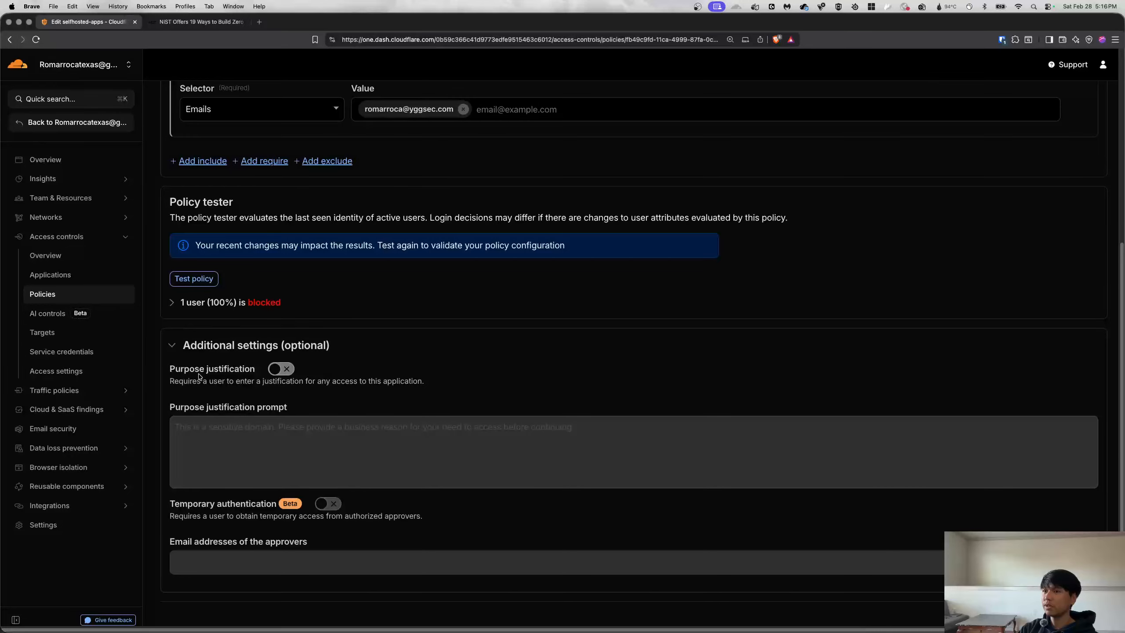
{"action": "left_click", "coordinate": [194, 278]}
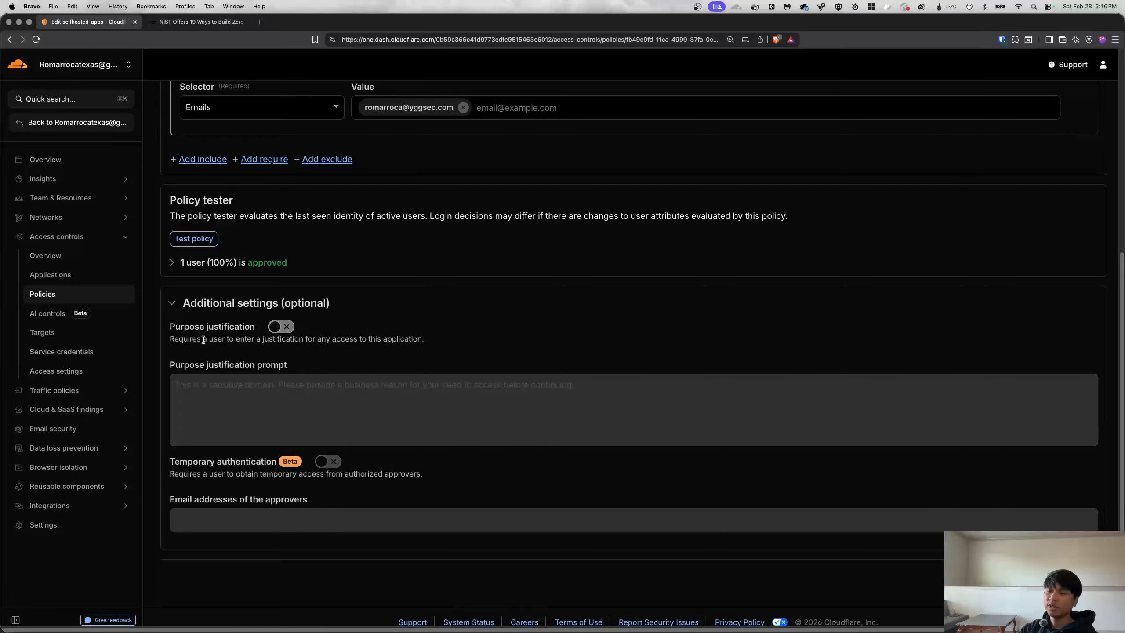
Enable purpose justification on selfhosted-apps and save the policy for its applications.
{"action": "left_click", "coordinate": [280, 328]}
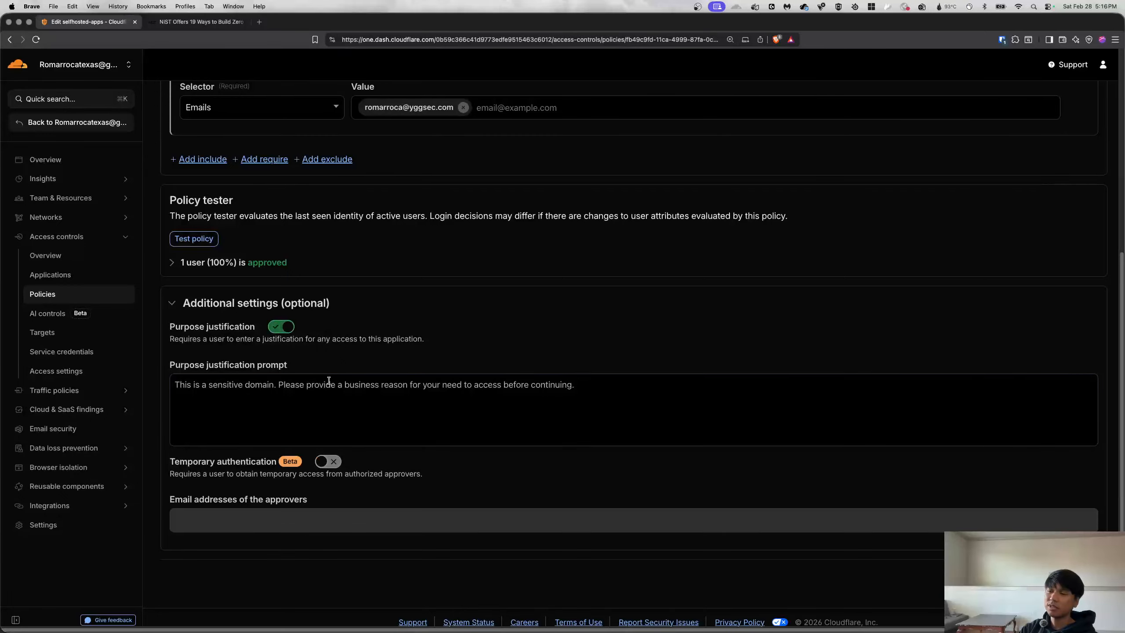
{"action": "left_click", "coordinate": [249, 411]}
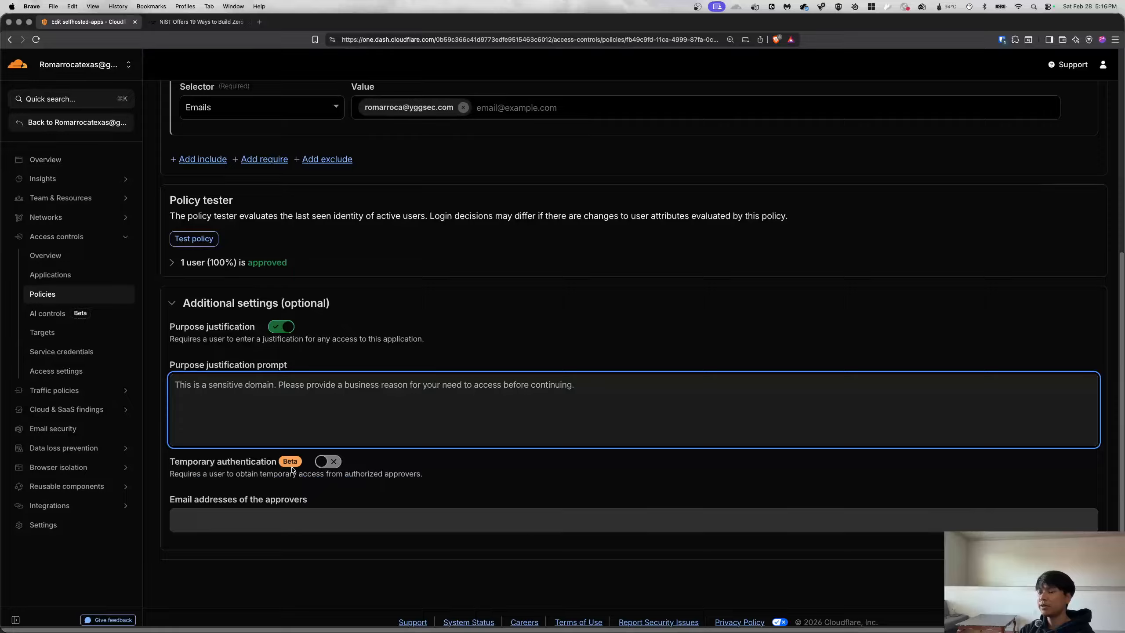
{"action": "left_click", "coordinate": [1080, 583]}
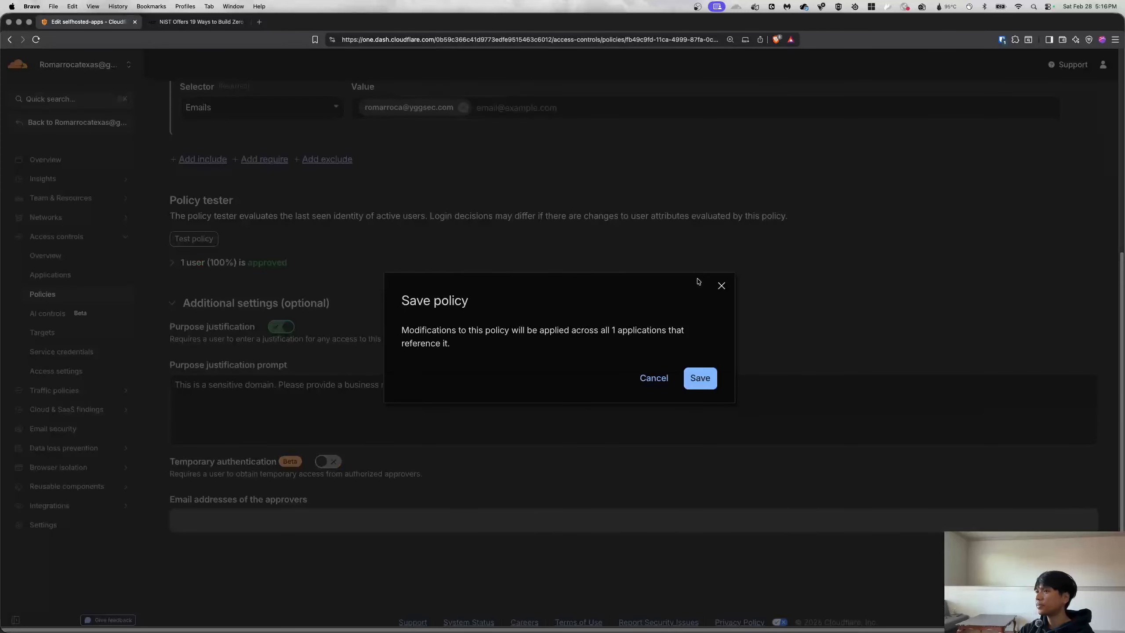
{"action": "left_click", "coordinate": [699, 381]}
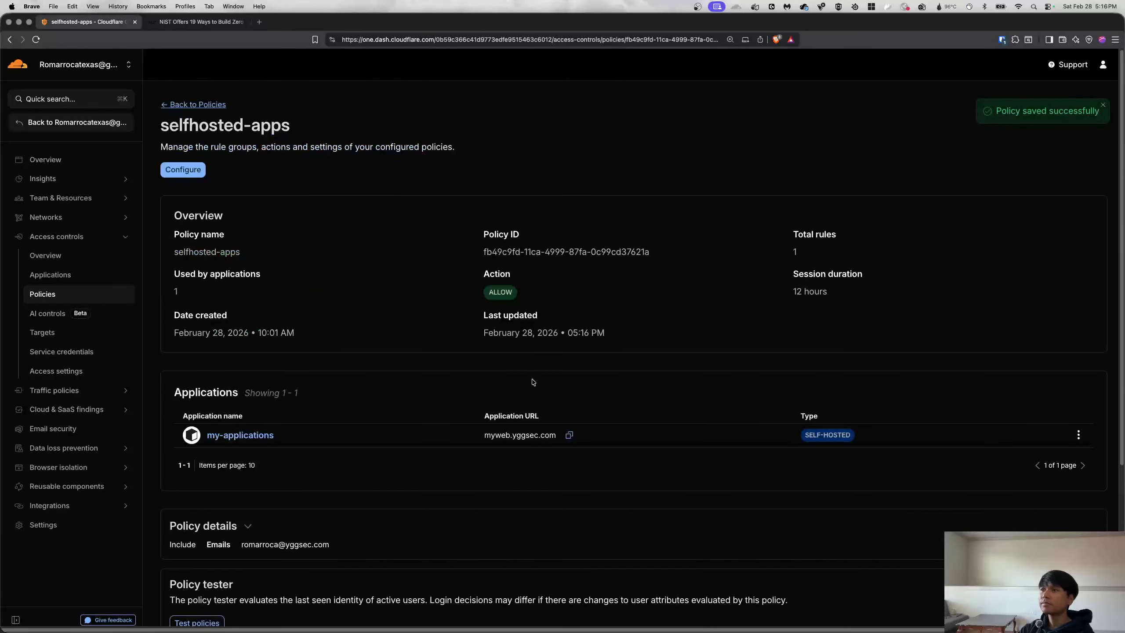
{"action": "left_click", "coordinate": [58, 277]}
Open my-applications' Policies tab and confirm selfhosted-apps is its only attached policy.
{"action": "left_click", "coordinate": [208, 253]}
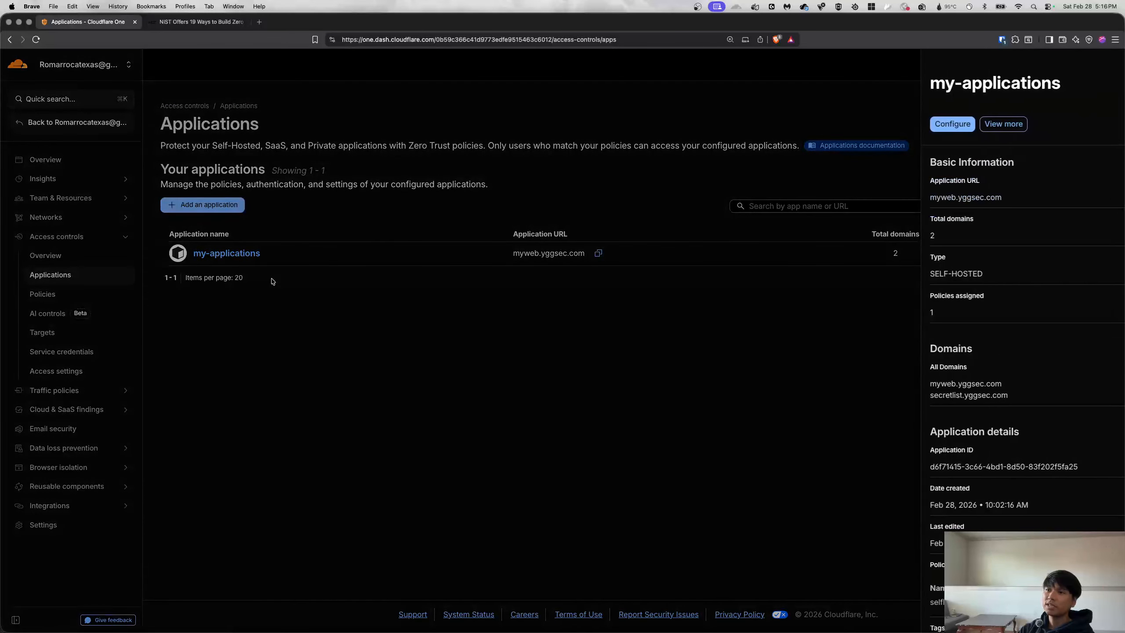
{"action": "left_click", "coordinate": [914, 125]}
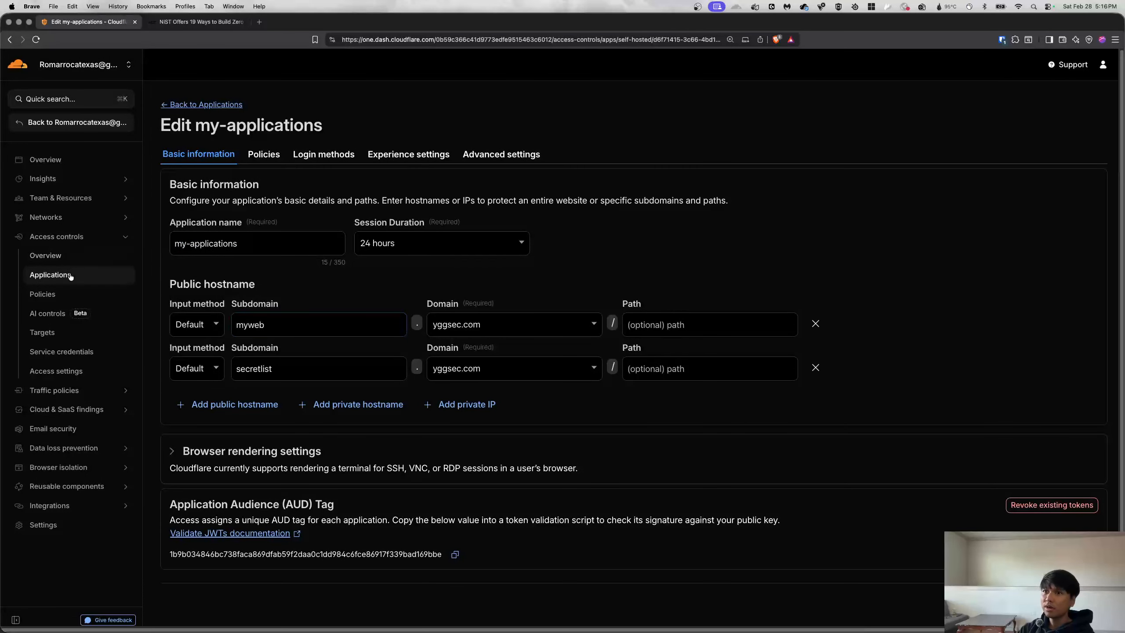
{"action": "left_click", "coordinate": [264, 156]}
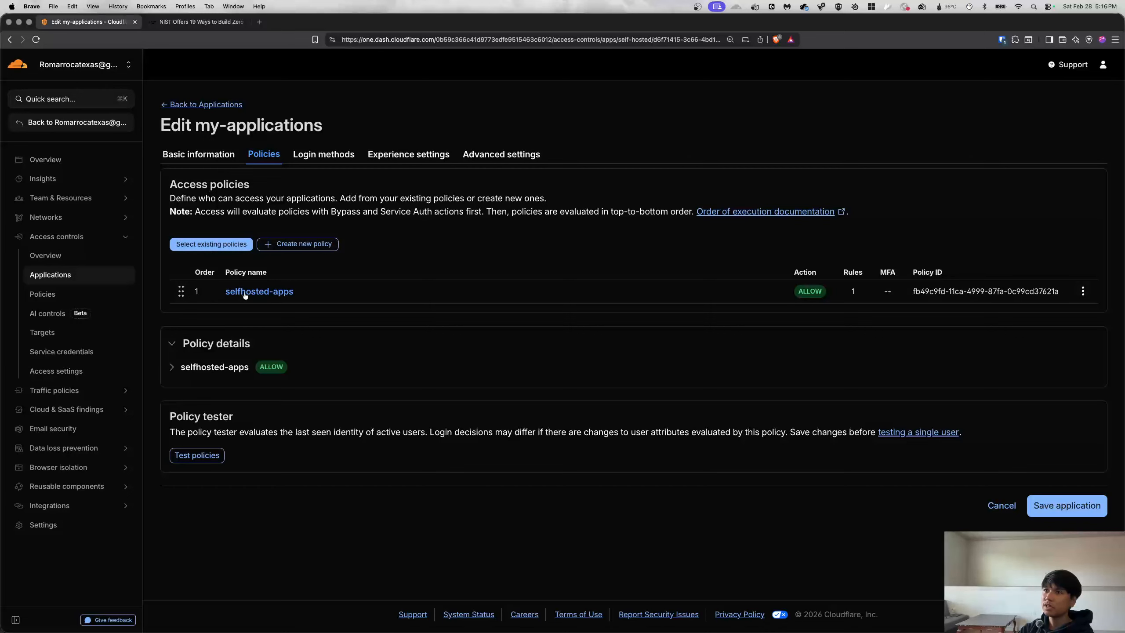
{"action": "left_click", "coordinate": [216, 250]}
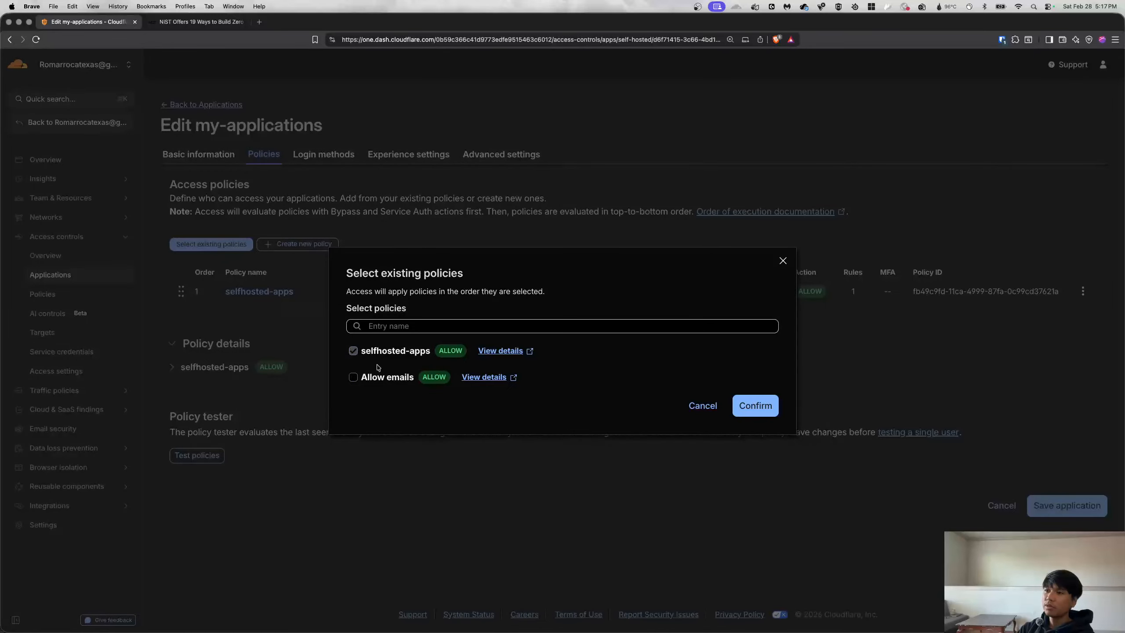
{"action": "left_click", "coordinate": [696, 406]}
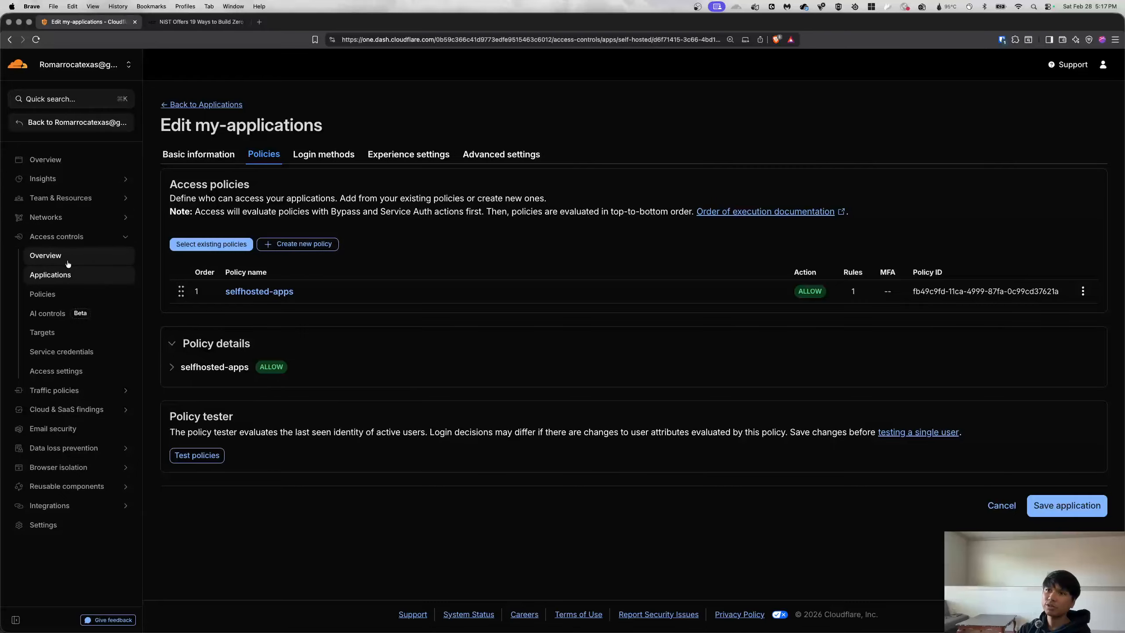
Open the home-ygssec tunnel's settings from Networks > Connectors.
{"action": "left_click", "coordinate": [66, 217]}
{"action": "left_click", "coordinate": [70, 256]}
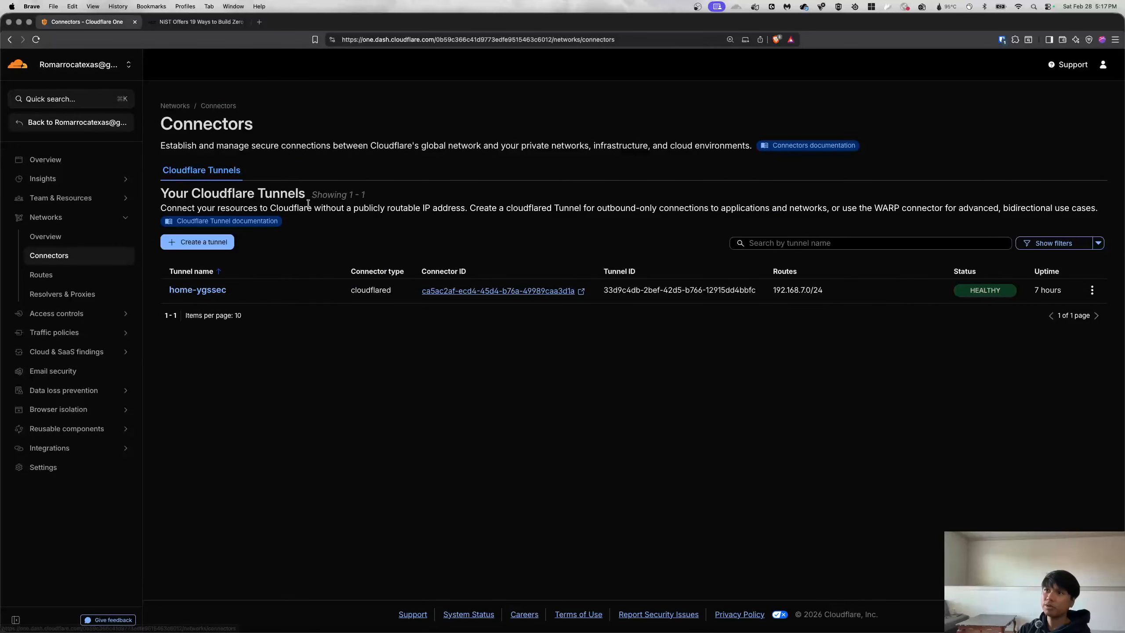
{"action": "left_click", "coordinate": [208, 291]}
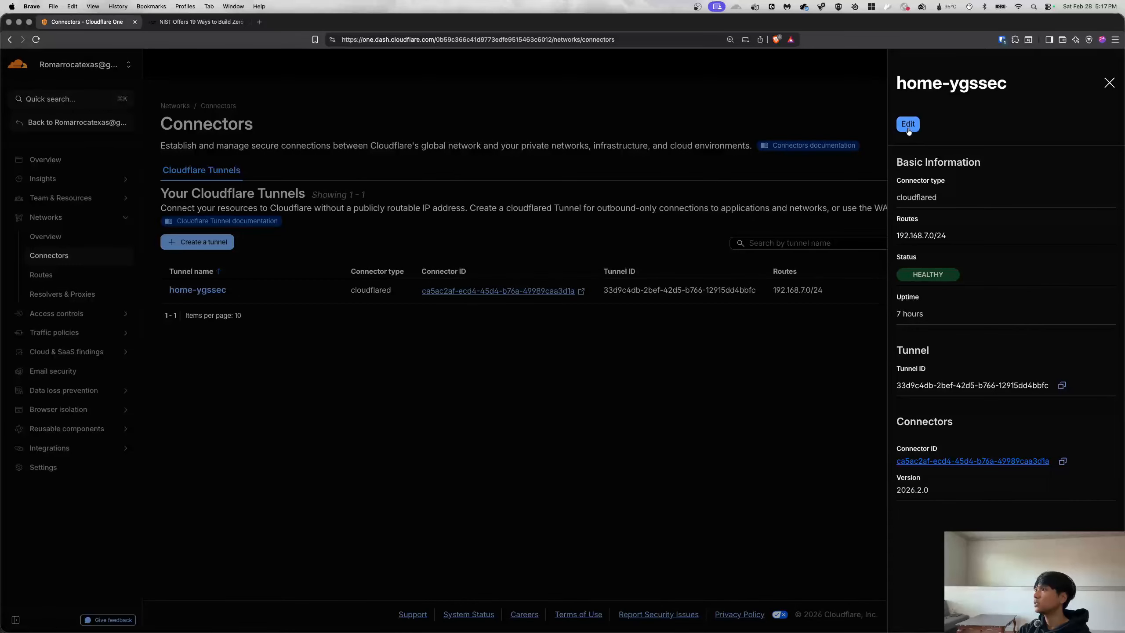
{"action": "left_click", "coordinate": [907, 124]}
{"action": "left_click", "coordinate": [177, 103]}
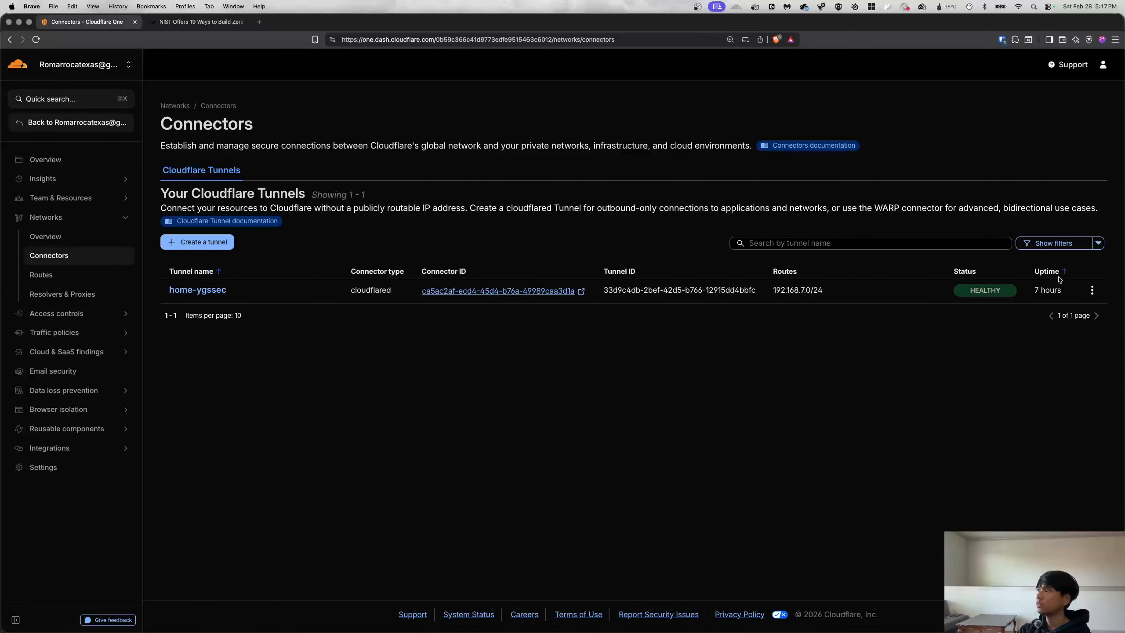
{"action": "left_click", "coordinate": [1091, 289]}
{"action": "left_click", "coordinate": [371, 397]}
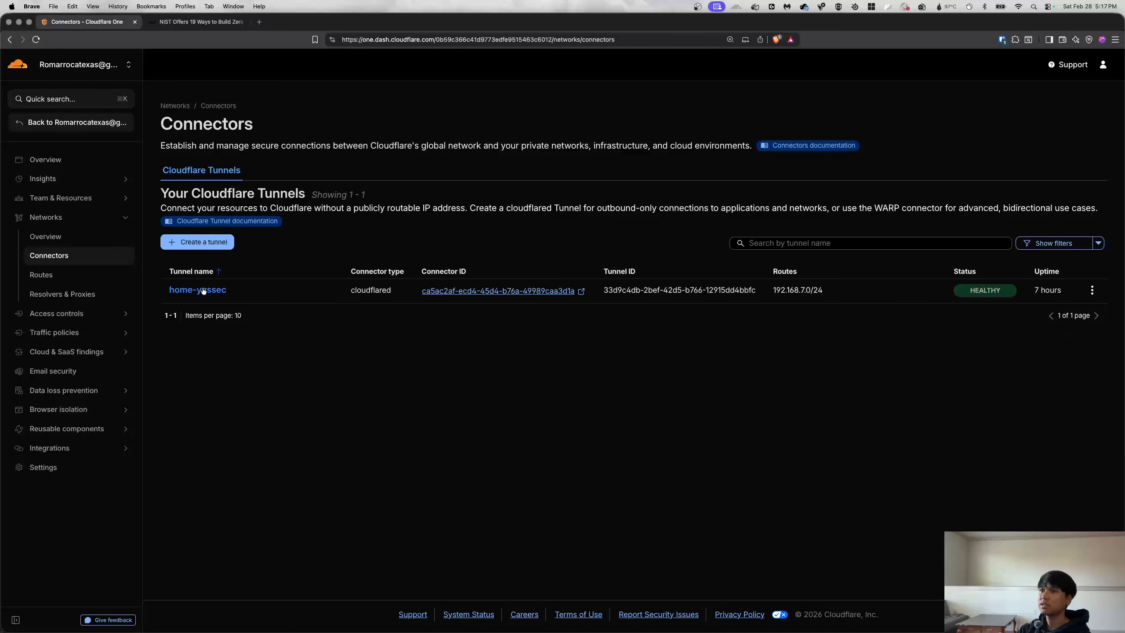
{"action": "left_click", "coordinate": [203, 290]}
{"action": "left_click", "coordinate": [909, 122]}
Inspect the tunnel's published application routes, including myweb.yggsec.com.
{"action": "left_click", "coordinate": [445, 154]}
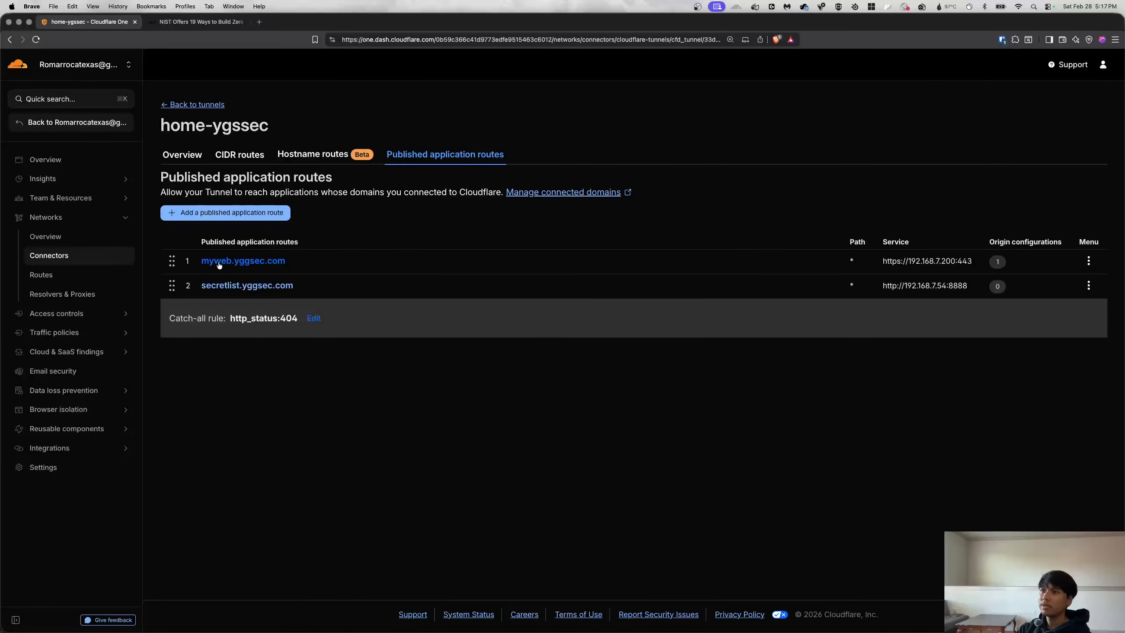
{"action": "left_click", "coordinate": [254, 265]}
{"action": "left_click", "coordinate": [1109, 83]}
{"action": "left_click", "coordinate": [1115, 39]}
Load the pasted myweb.yggsec.com address in a new Brave private window.
{"action": "left_click", "coordinate": [1046, 82]}
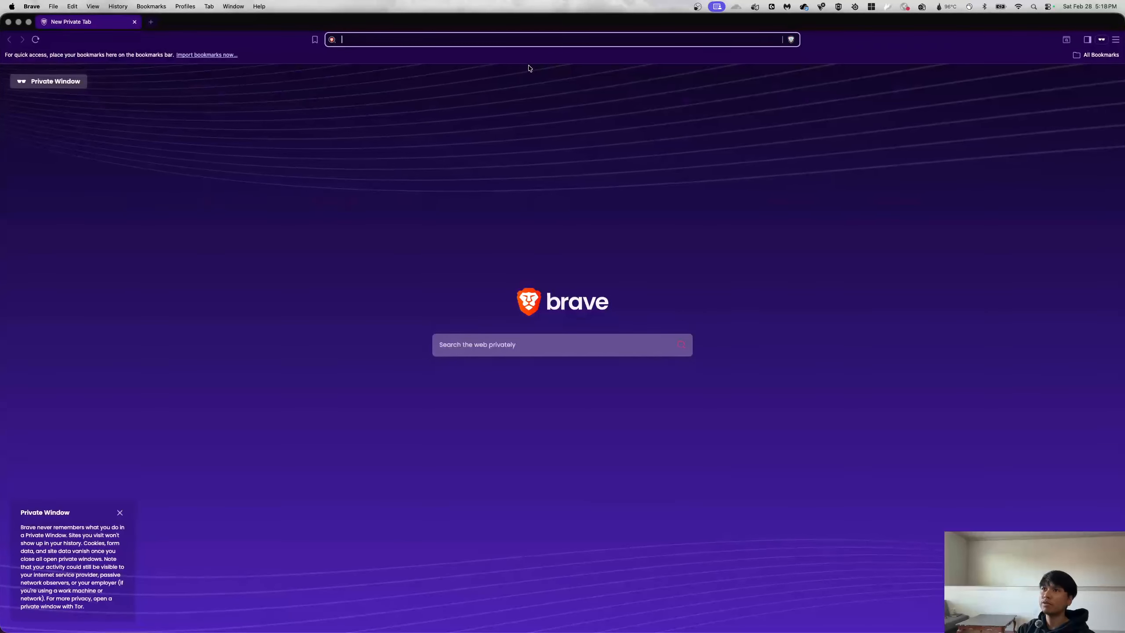
{"action": "type", "text": "https://myweb.yggsec.com/"}
{"action": "key", "text": "Return"}
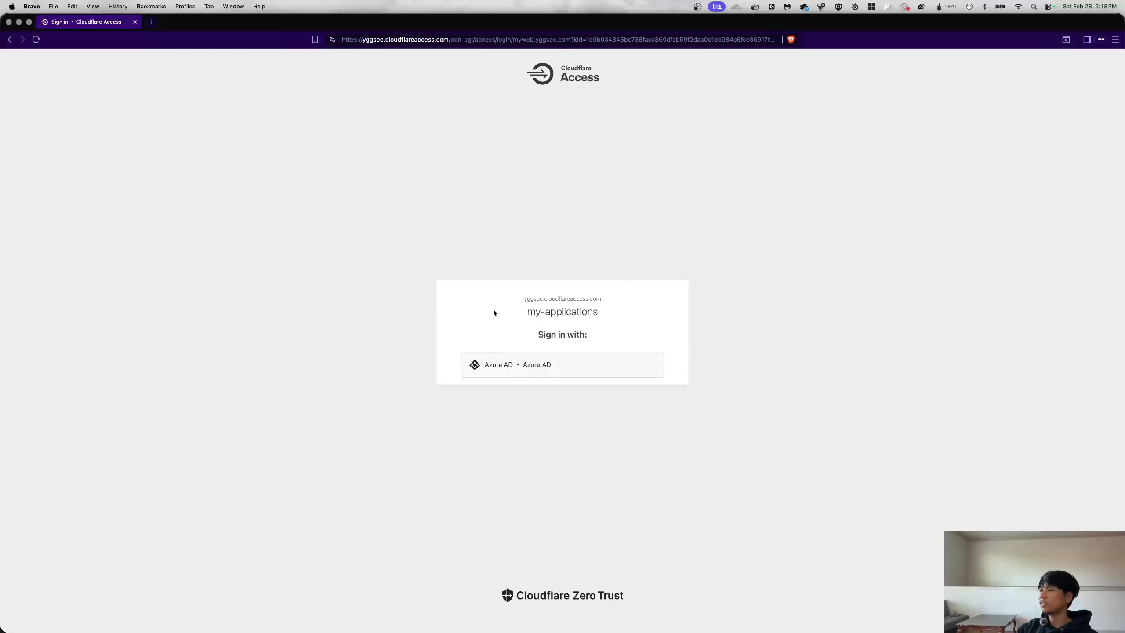
Choose Azure AD login and enter the account e-mail on Microsoft's sign-in page.
{"action": "left_click", "coordinate": [541, 368]}
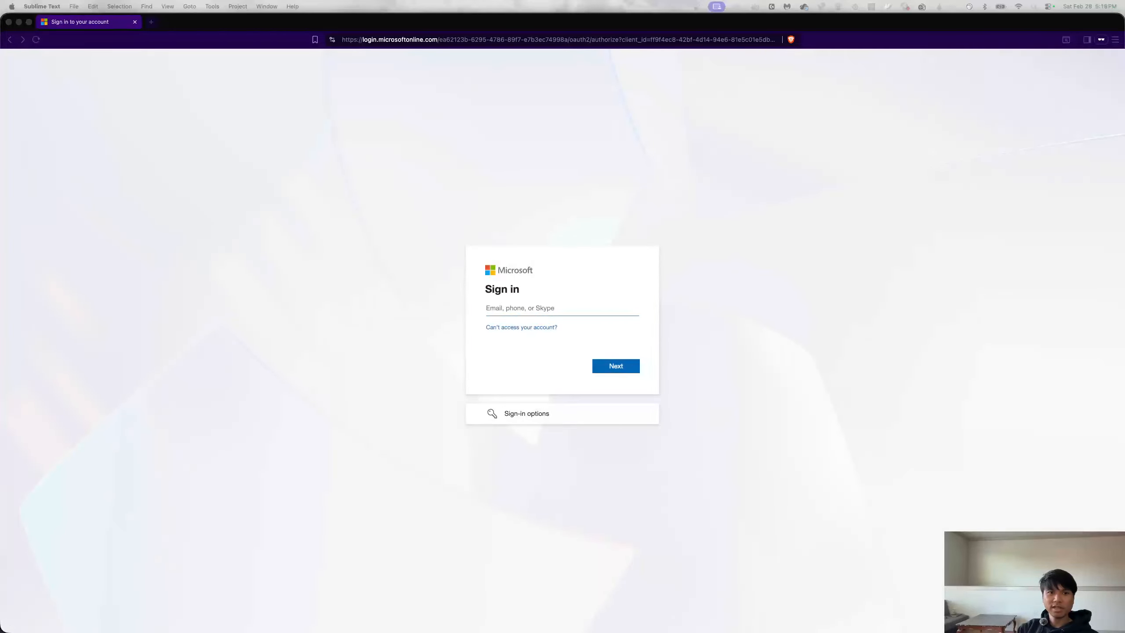
{"action": "left_click", "coordinate": [524, 309]}
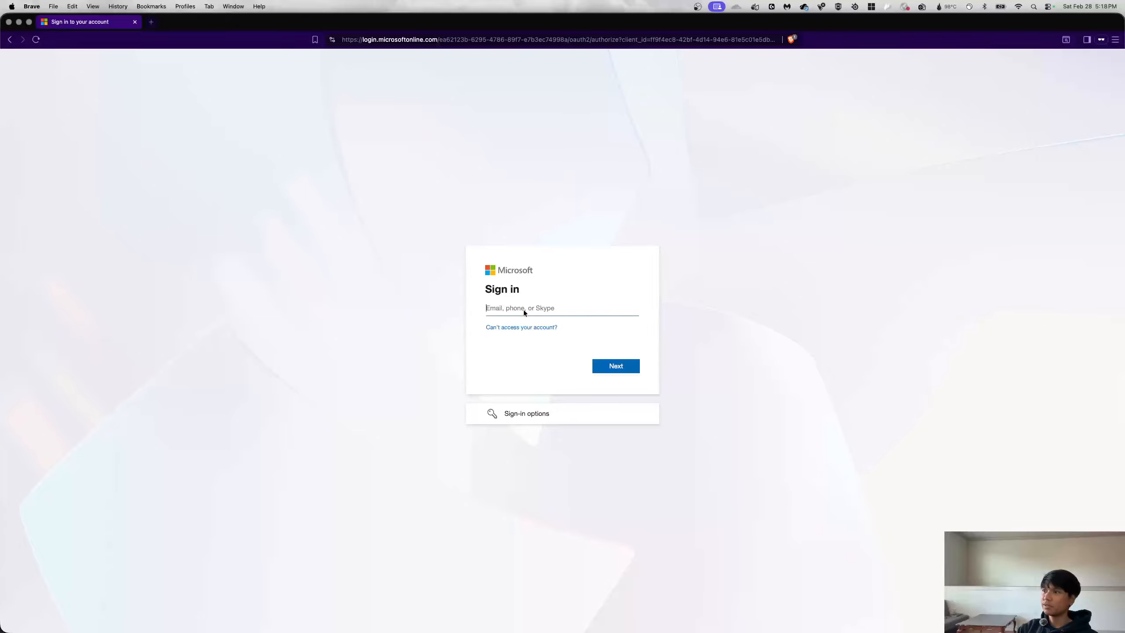
{"action": "type", "text": "r"}
{"action": "key", "text": "BackSpace"}
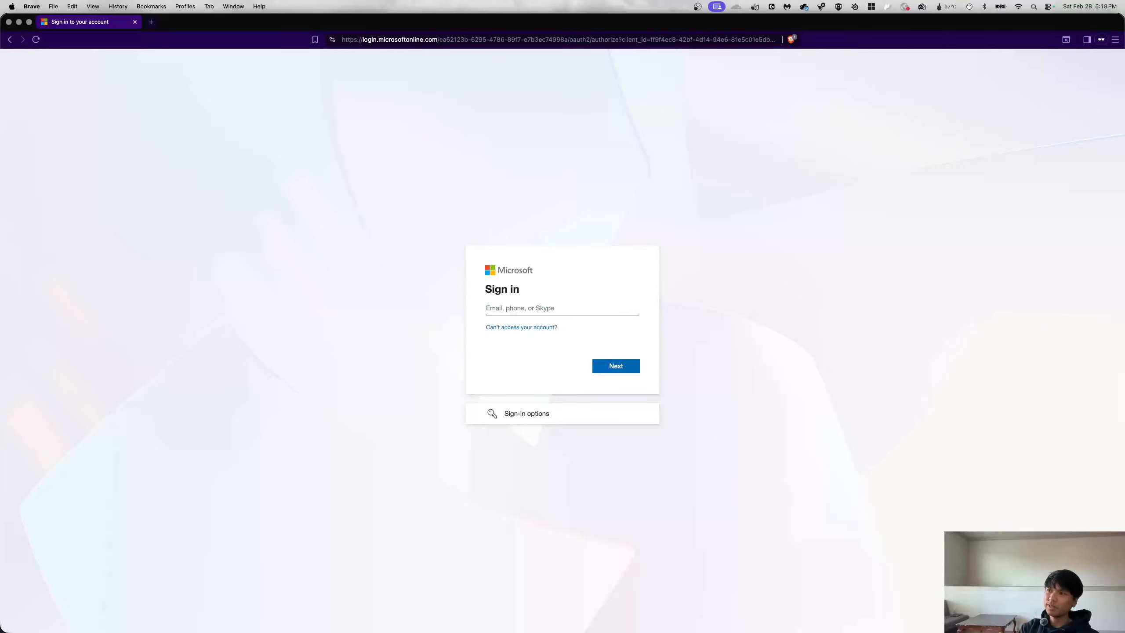
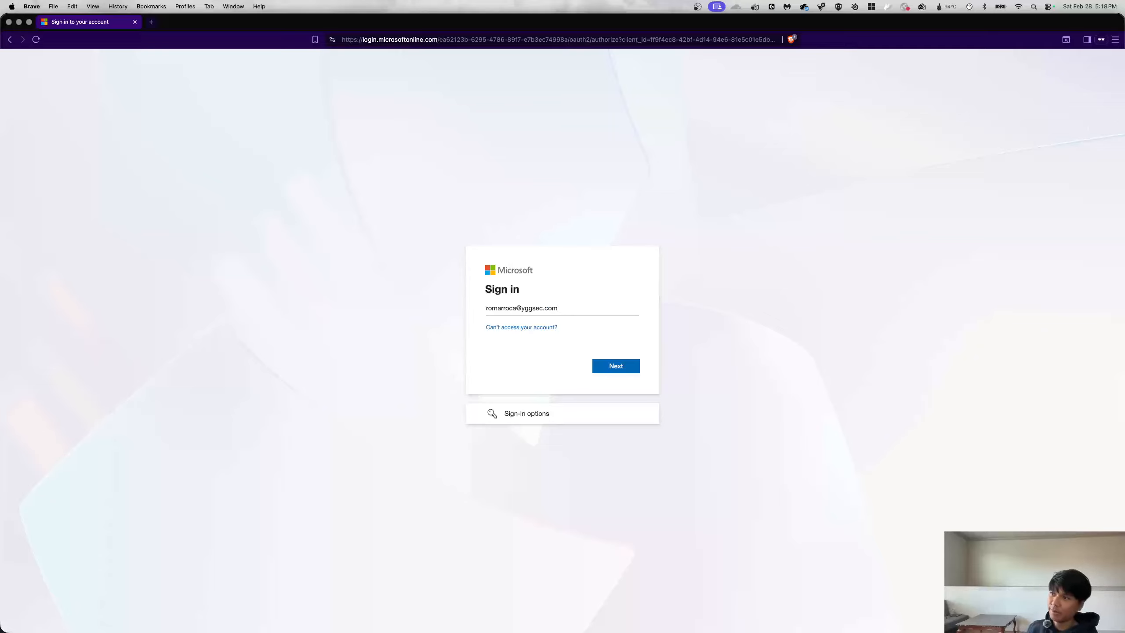